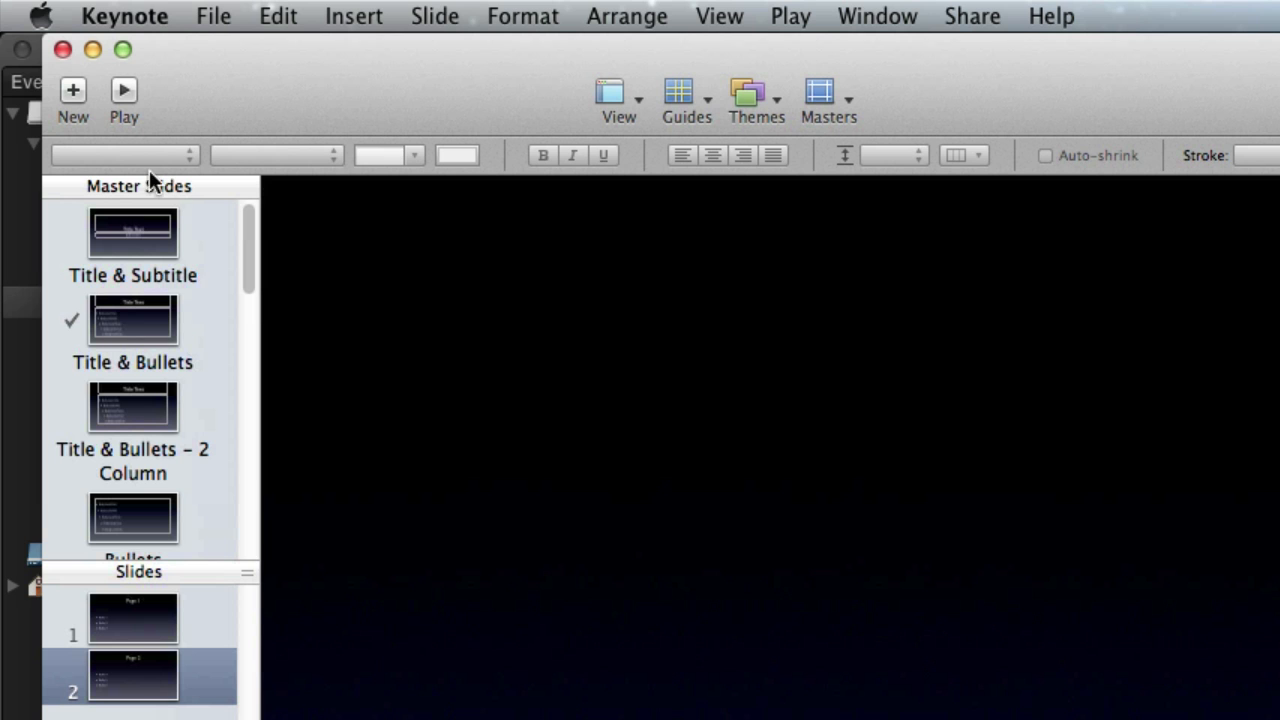
- Give the body text box of the Title & Bullets master slide a Dissolve build-in effect
{"action": "scroll", "coordinate": [150, 320], "scroll_direction": "down", "scroll_amount": 1}
{"action": "left_click", "coordinate": [150, 320]}
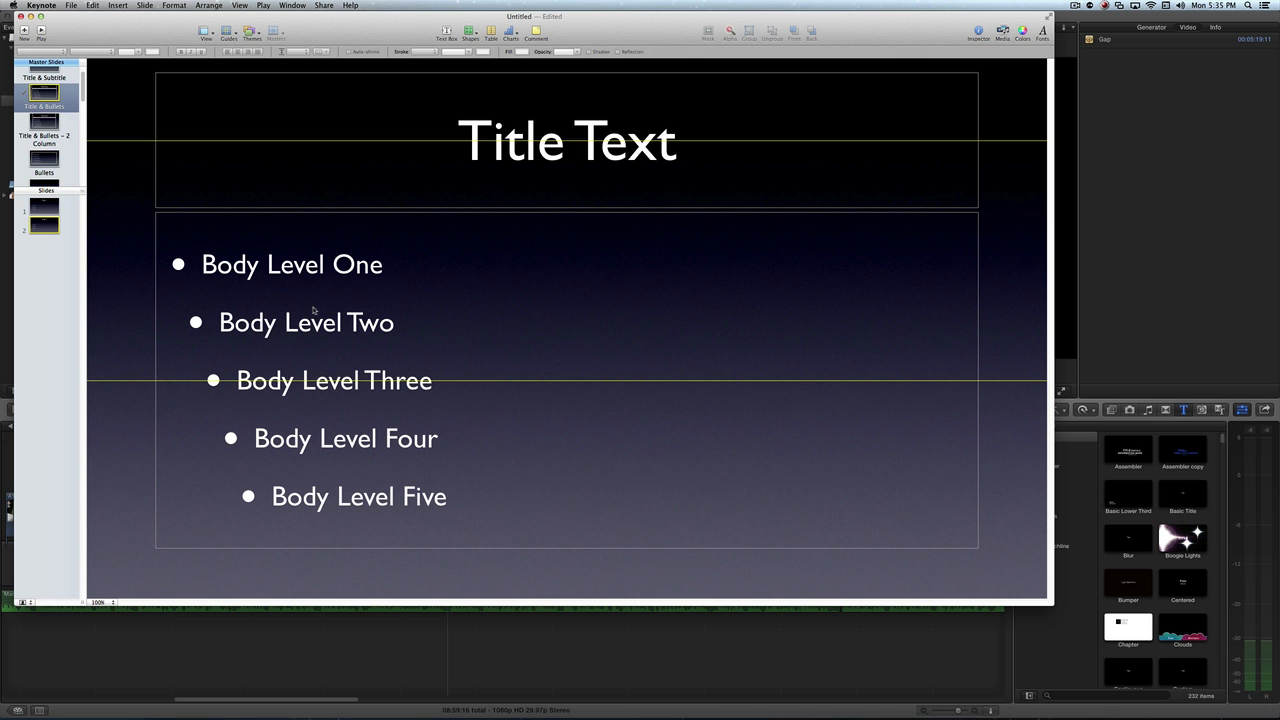
{"action": "left_click", "coordinate": [313, 310]}
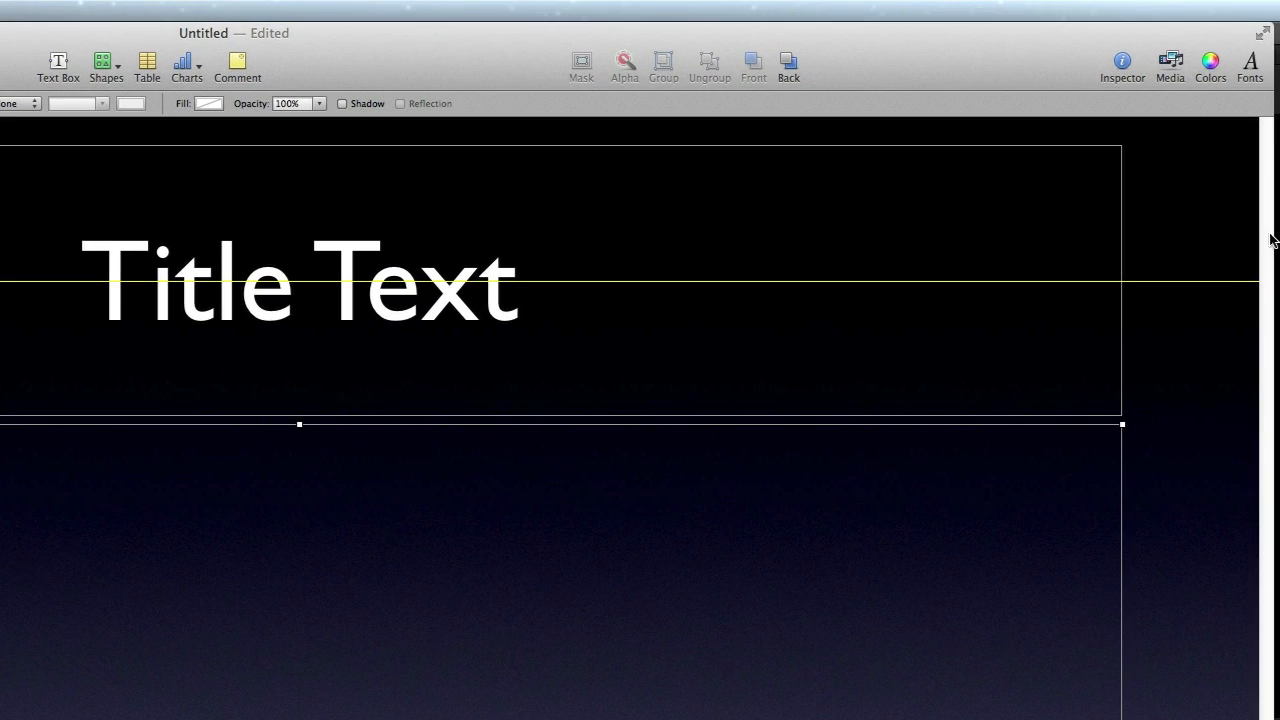
{"action": "left_click", "coordinate": [1121, 66]}
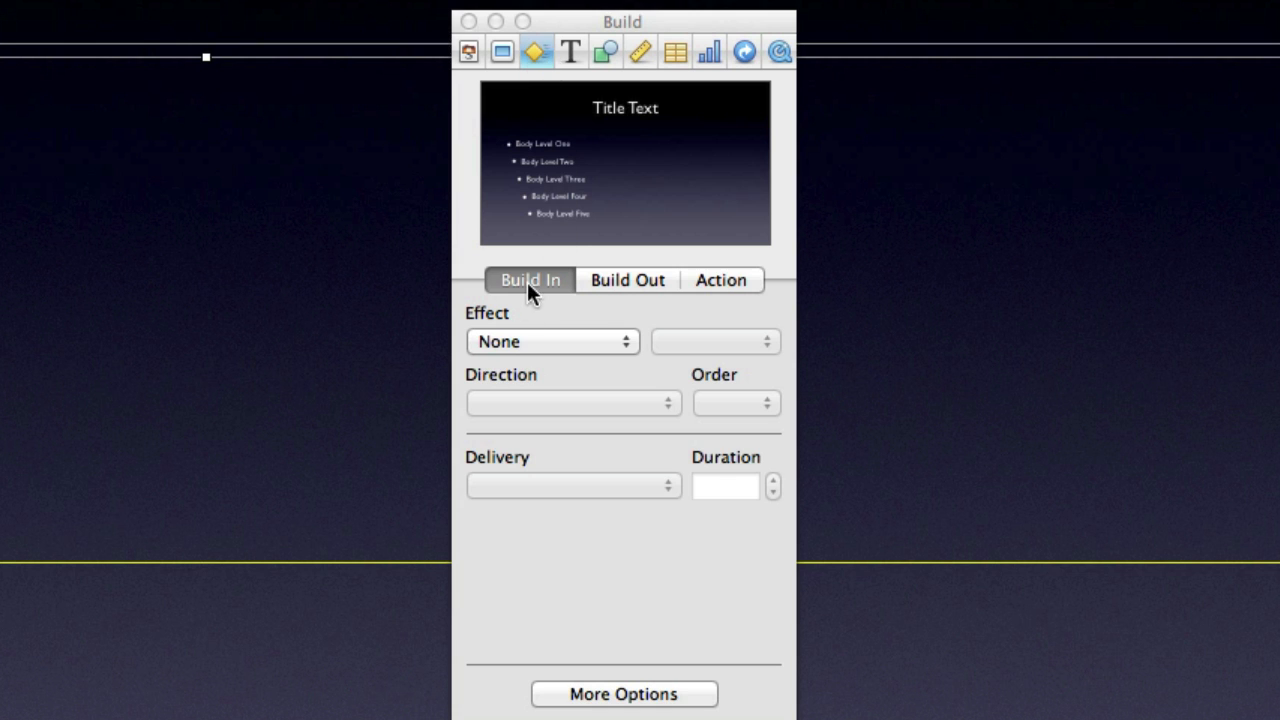
{"action": "left_click", "coordinate": [519, 340]}
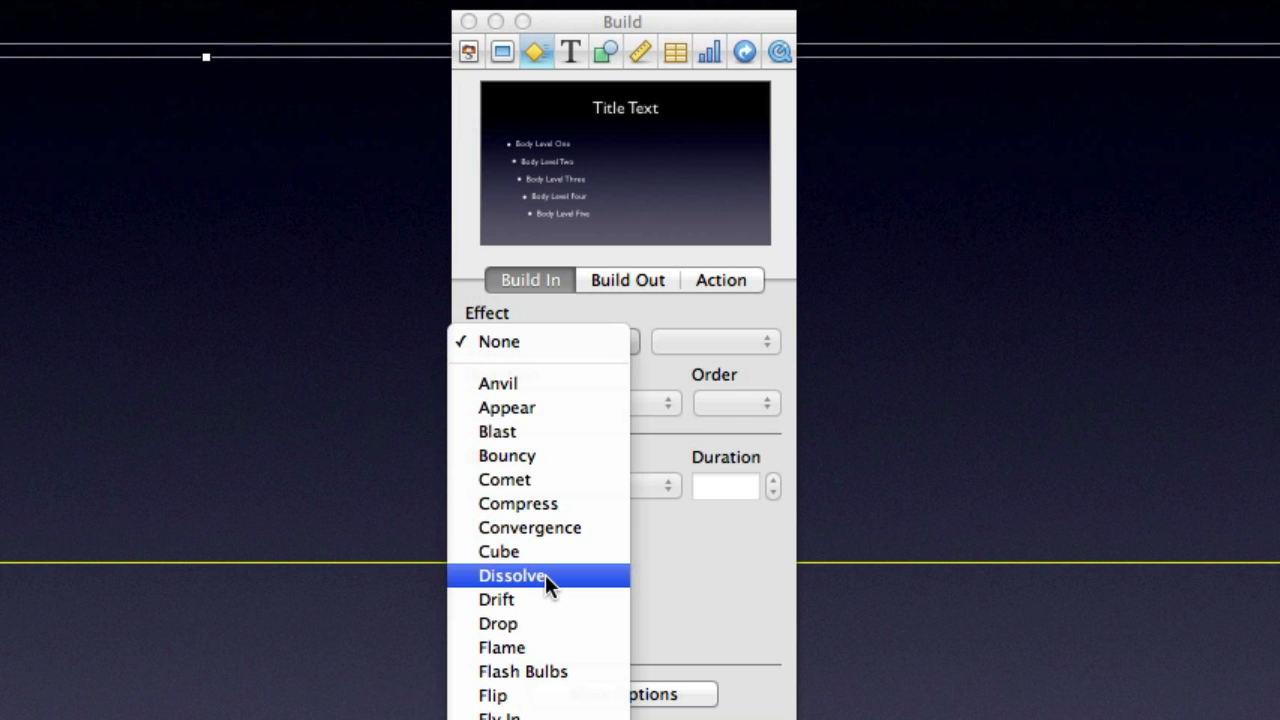
{"action": "left_click", "coordinate": [545, 574]}
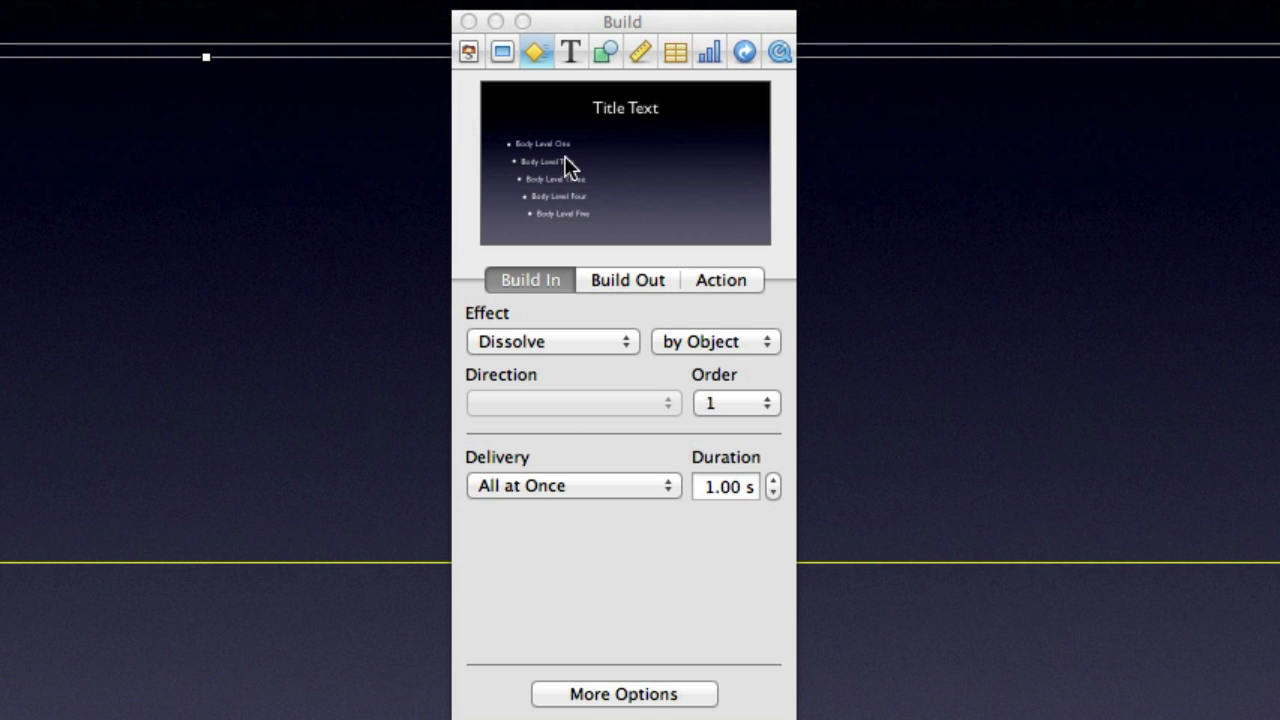
{"action": "left_click", "coordinate": [533, 338]}
{"action": "left_click", "coordinate": [533, 338]}
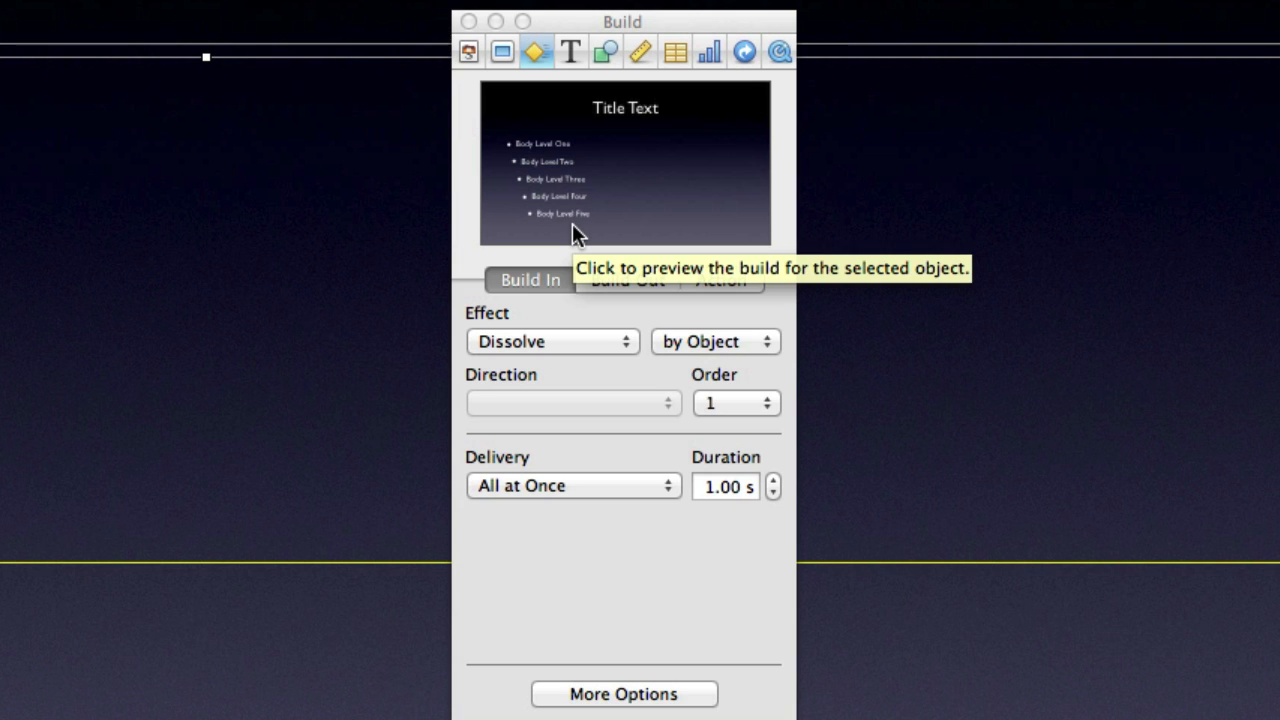
- Set the body text's build-in delivery to By Bullet and close the inspector
{"action": "left_click", "coordinate": [548, 484]}
{"action": "left_click", "coordinate": [556, 506]}
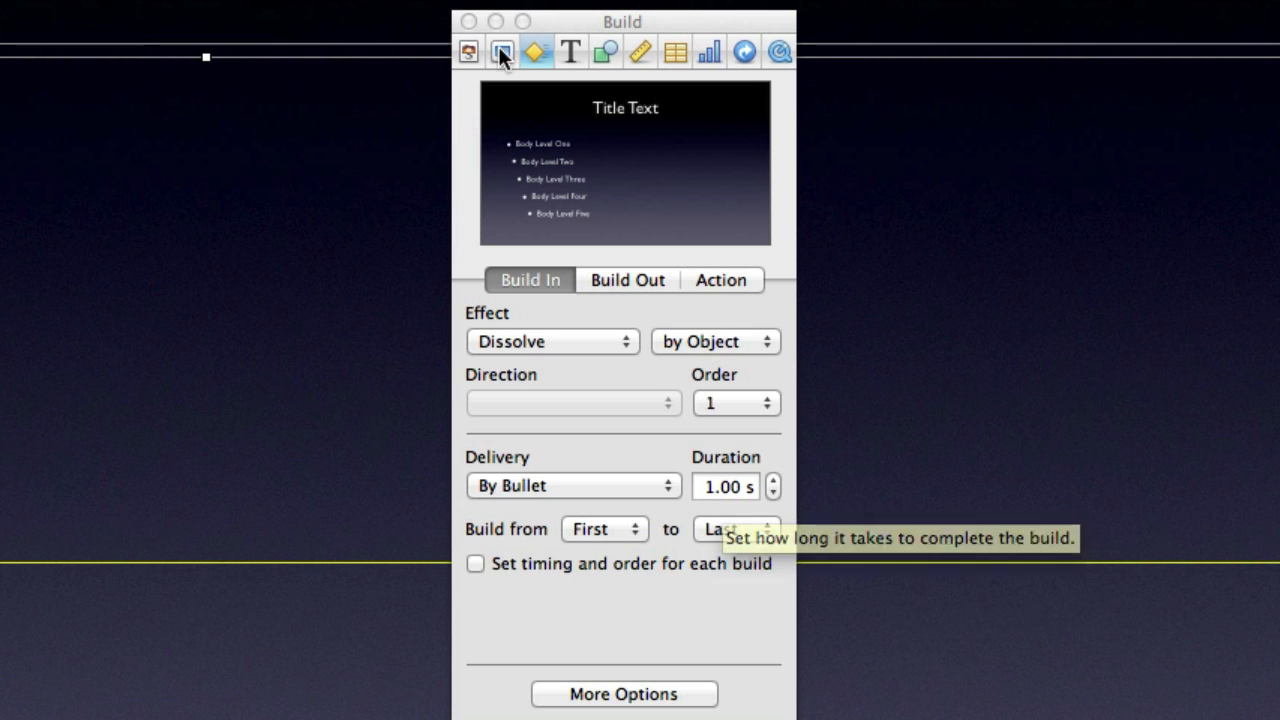
{"action": "left_click", "coordinate": [468, 21]}
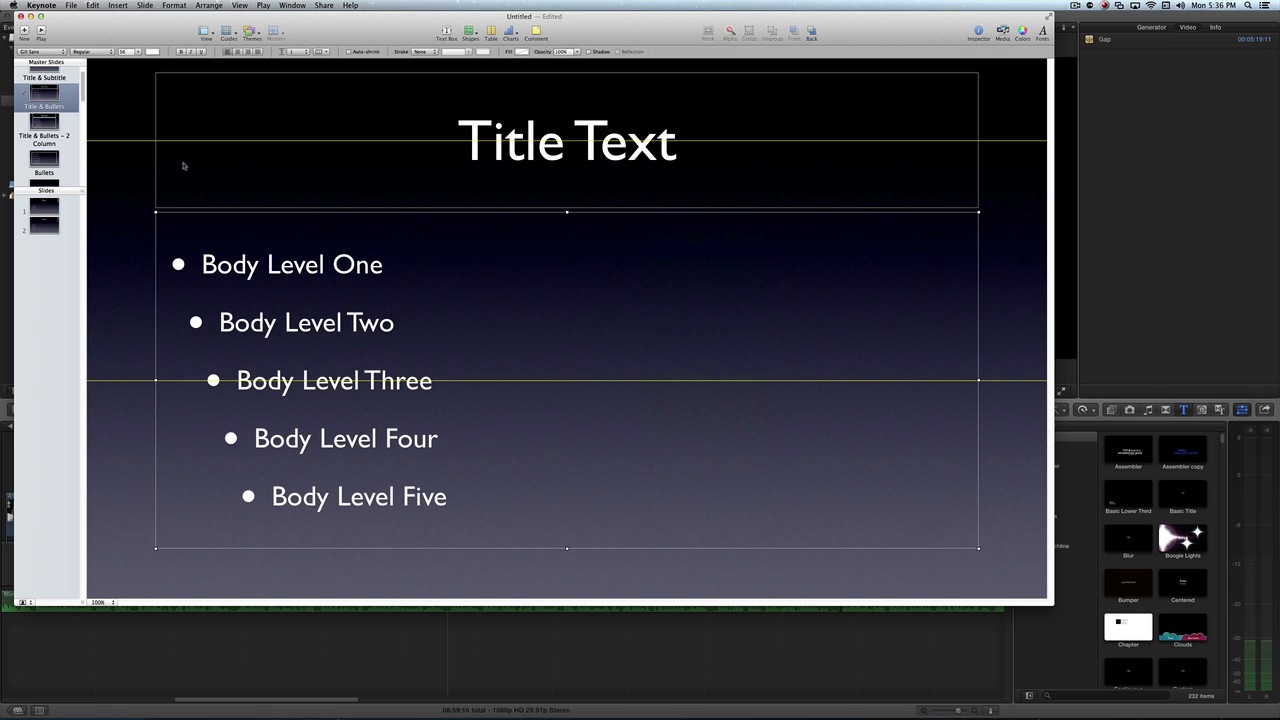
- Save the presentation as "Slide Show" in the PNG folder
{"action": "key", "text": "super+s"}
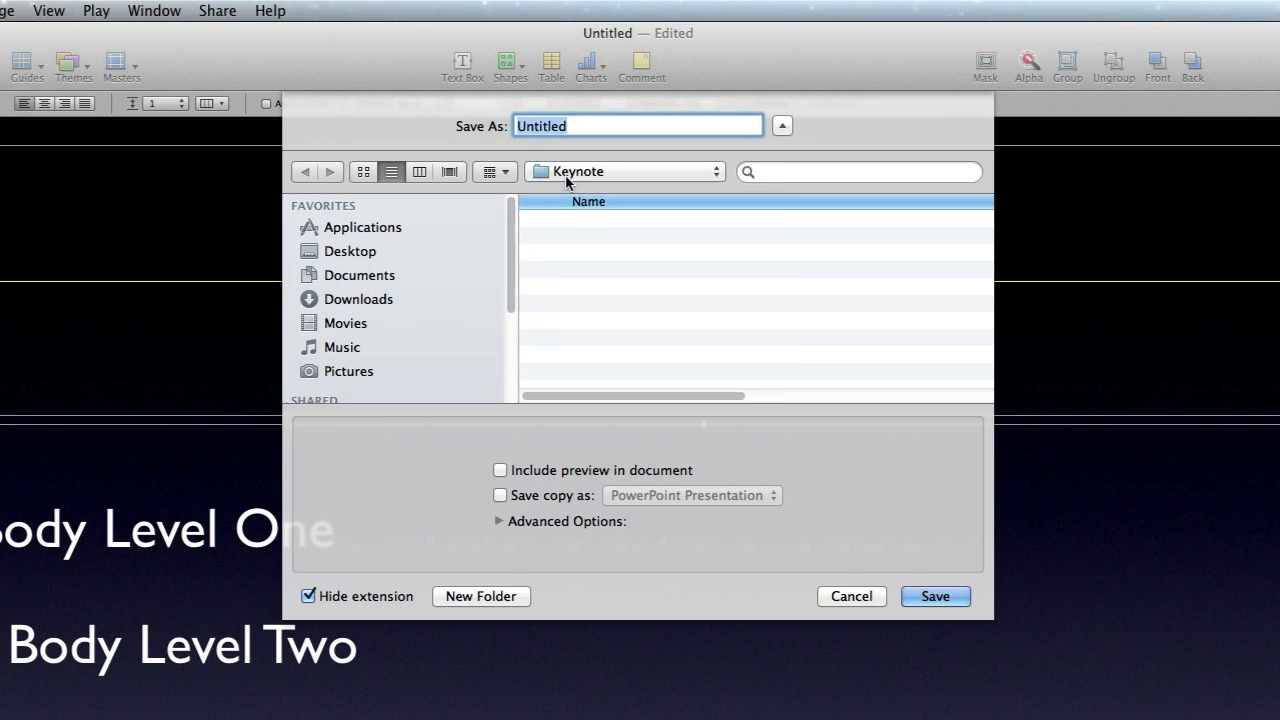
{"action": "left_click", "coordinate": [548, 129]}
{"action": "left_click", "coordinate": [538, 142]}
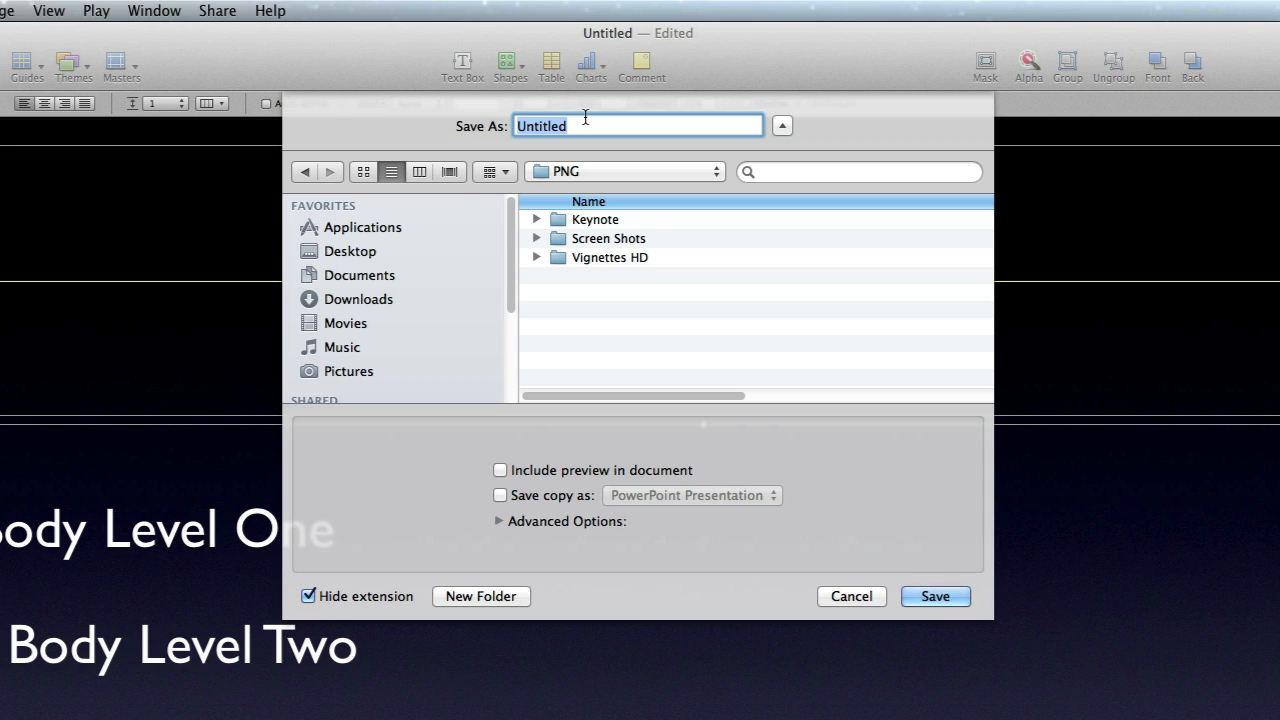
{"action": "type", "text": "Sldie"}
{"action": "key", "text": "BackSpace"}
{"action": "key", "text": "BackSpace"}
{"action": "key", "text": "BackSpace"}
{"action": "type", "text": "uide"}
{"action": "key", "text": "BackSpace"}
{"action": "key", "text": "BackSpace"}
{"action": "key", "text": "BackSpace"}
{"action": "key", "text": "BackSpace"}
{"action": "key", "text": "BackSpace"}
{"action": "type", "text": "ide Show"}
{"action": "key", "text": "Return"}
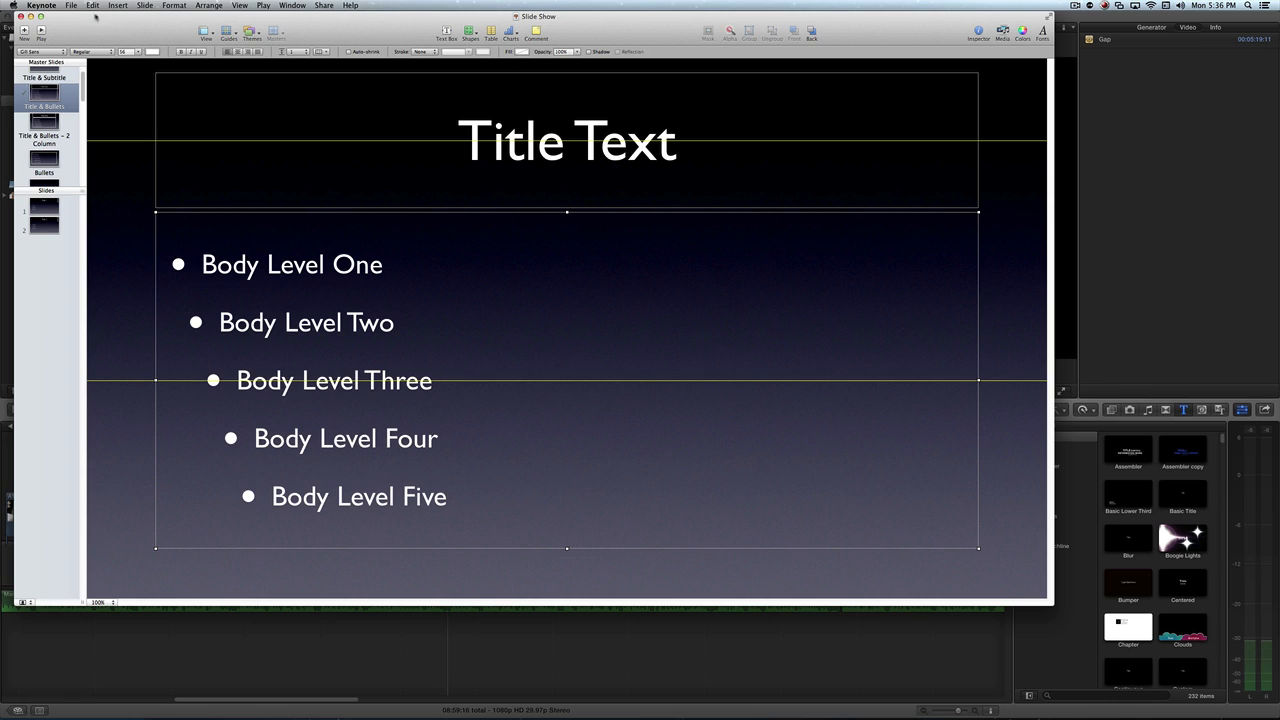
- Export all slides as high-quality PNG images named Slide Show into the Keynote folder, with one image per build stage
{"action": "left_click", "coordinate": [71, 5]}
{"action": "mouse_move", "coordinate": [82, 118]}
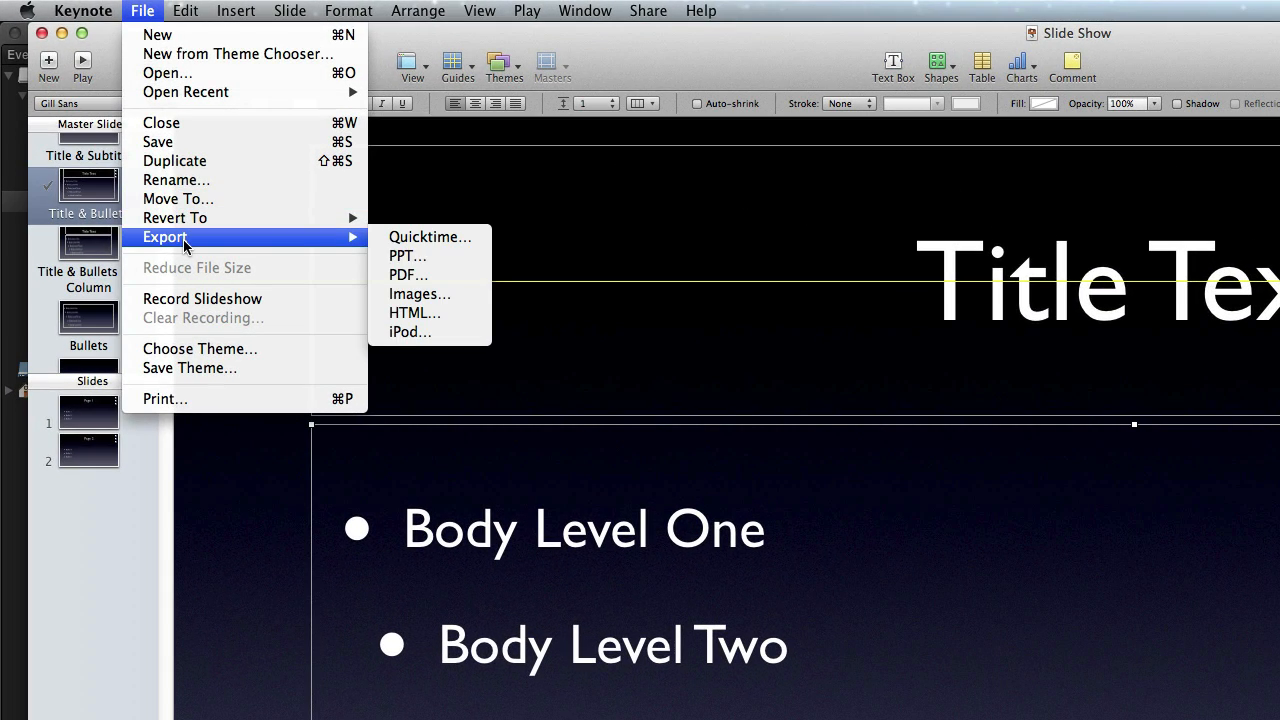
{"action": "left_click", "coordinate": [464, 294]}
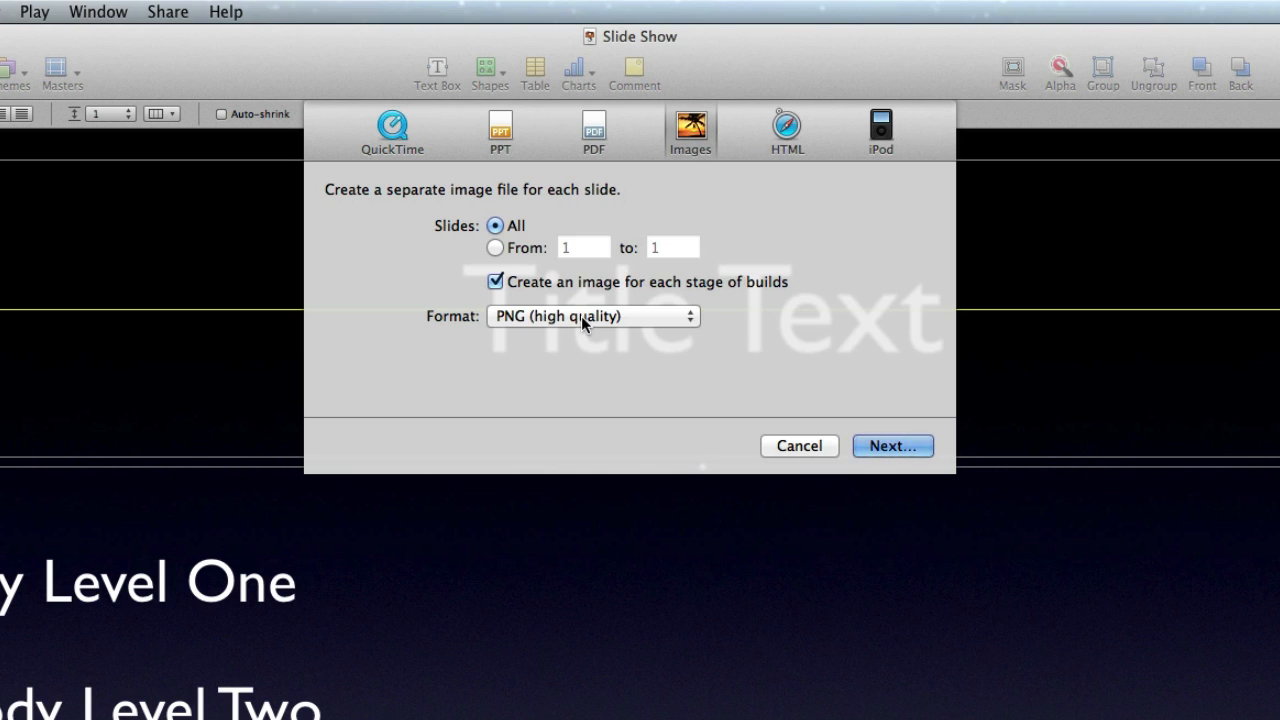
{"action": "left_click", "coordinate": [902, 451]}
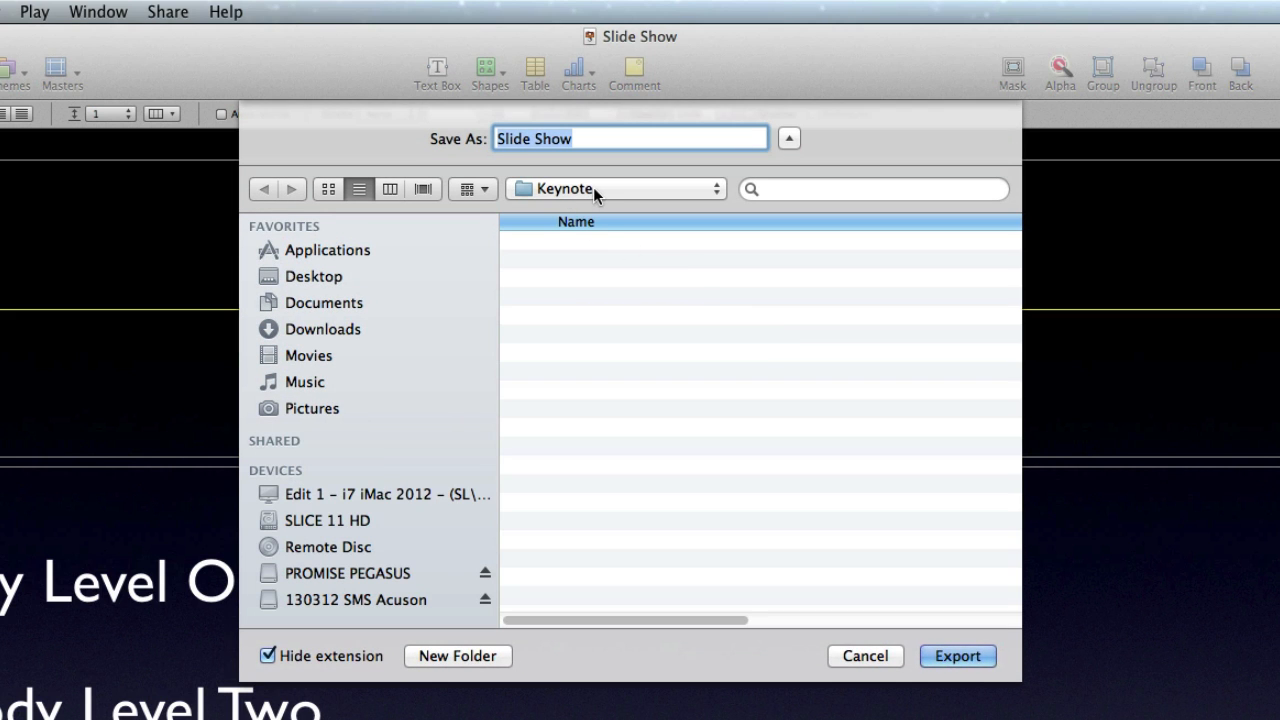
{"action": "left_click", "coordinate": [964, 660]}
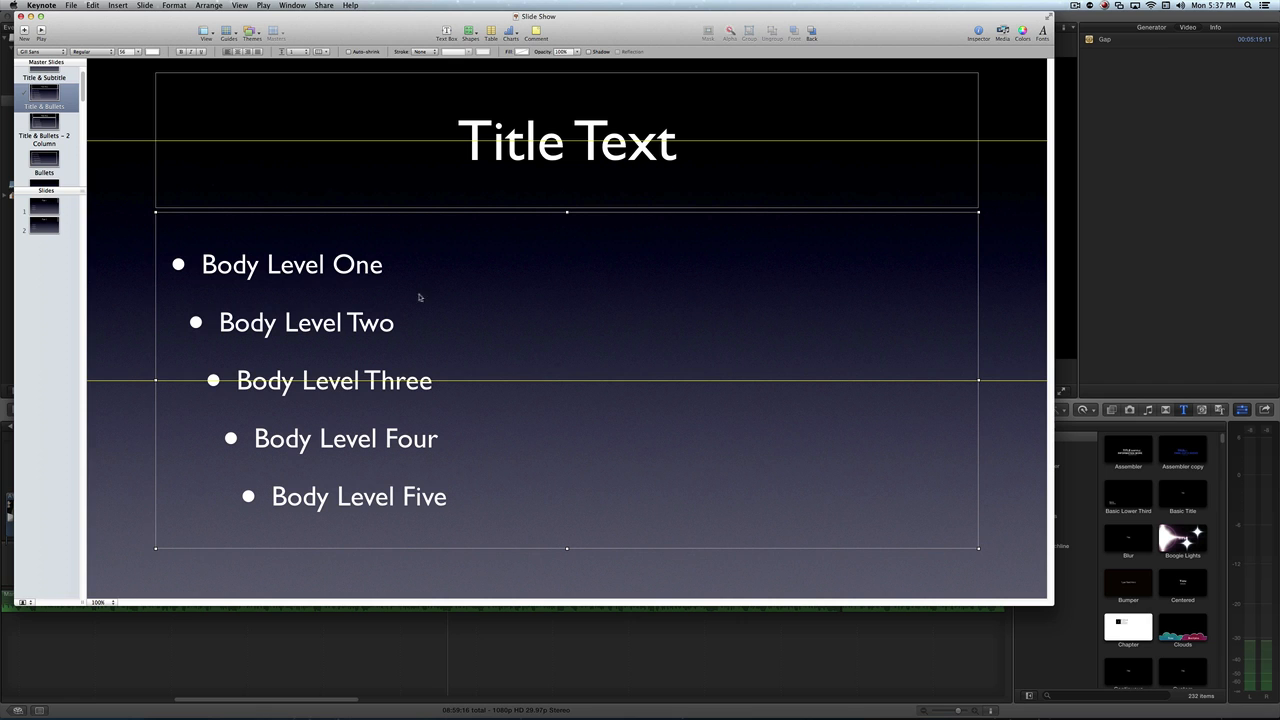
- Hide the master slides list, and switch to Finder to check the exported images in the Keynote folder
{"action": "left_click_drag", "start_coordinate": [83, 192], "coordinate": [70, 42]}
{"action": "key", "text": "super+Tab"}
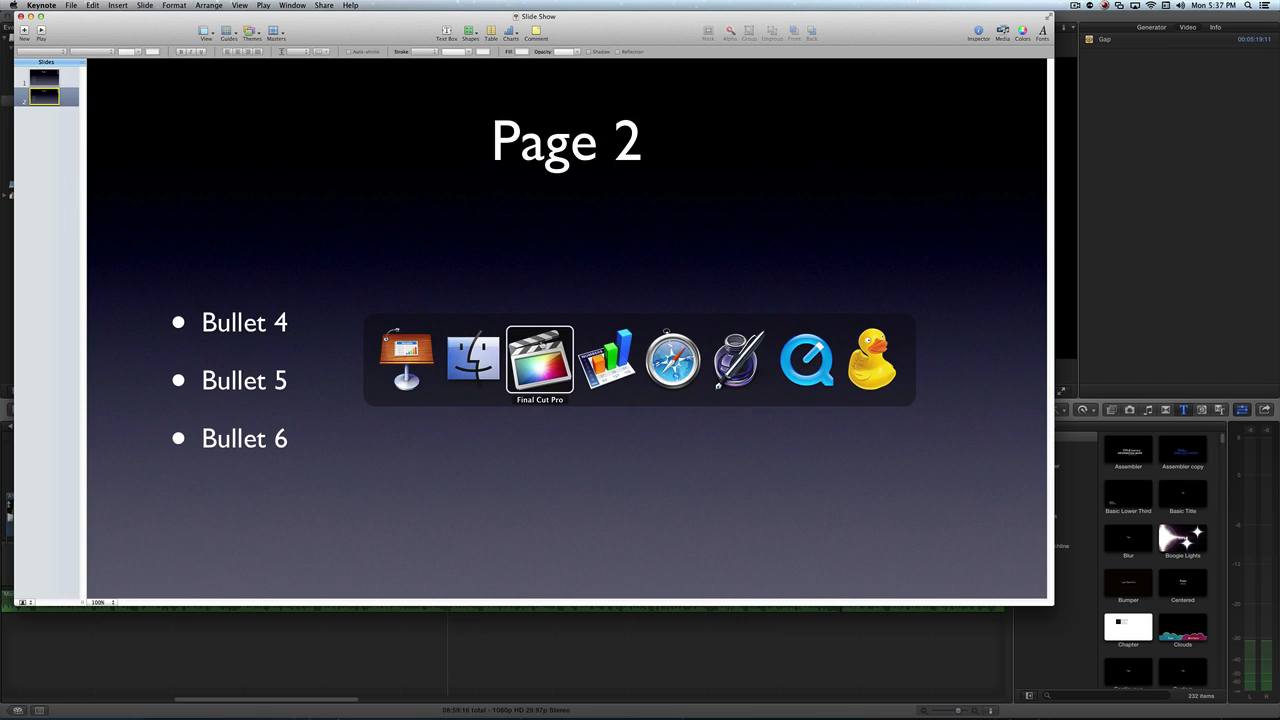
{"action": "left_click", "coordinate": [492, 352]}
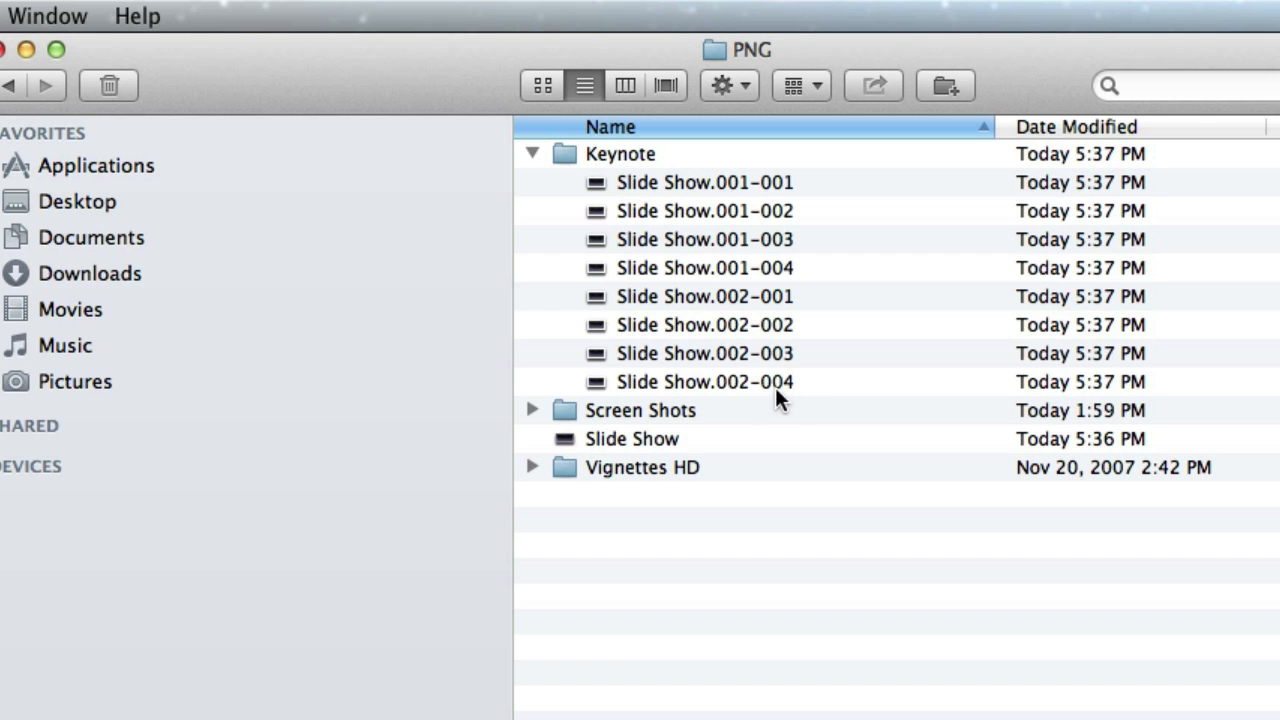
- Switch to Final Cut Pro and create a keyword collection named Keynote in the 02 GFX folder
{"action": "key", "text": "super+Tab"}
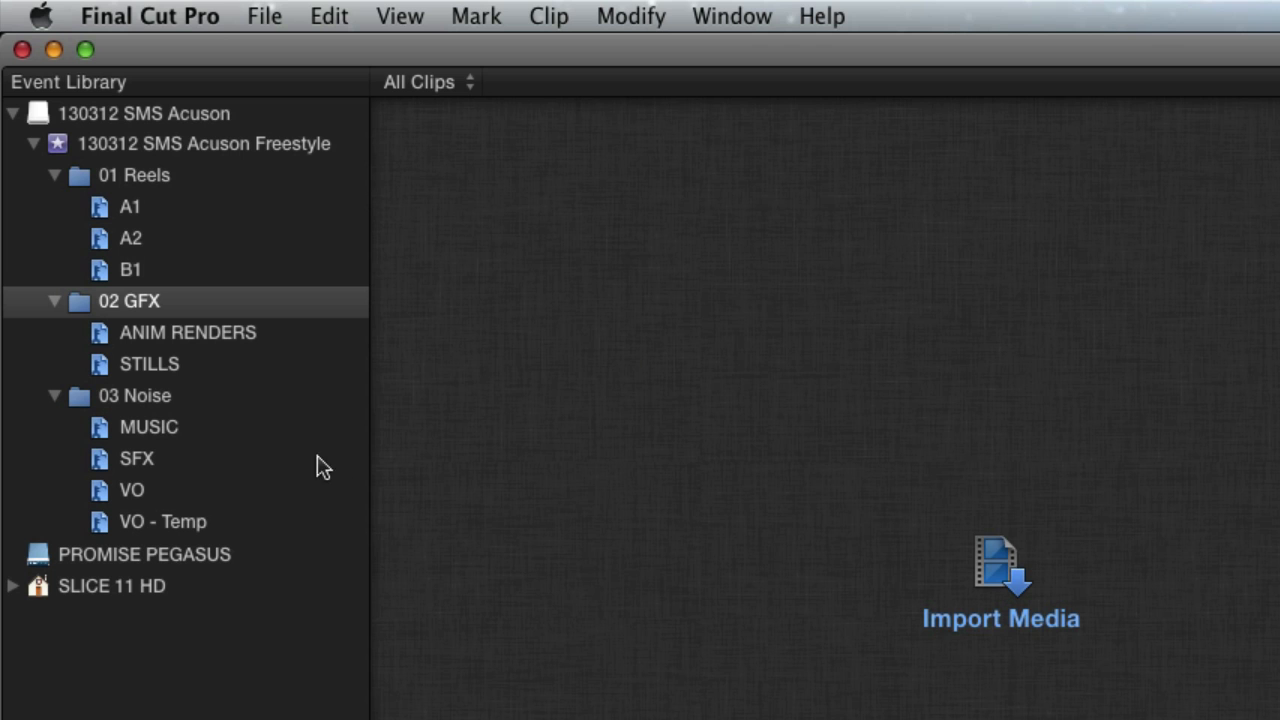
{"action": "right_click", "coordinate": [142, 307]}
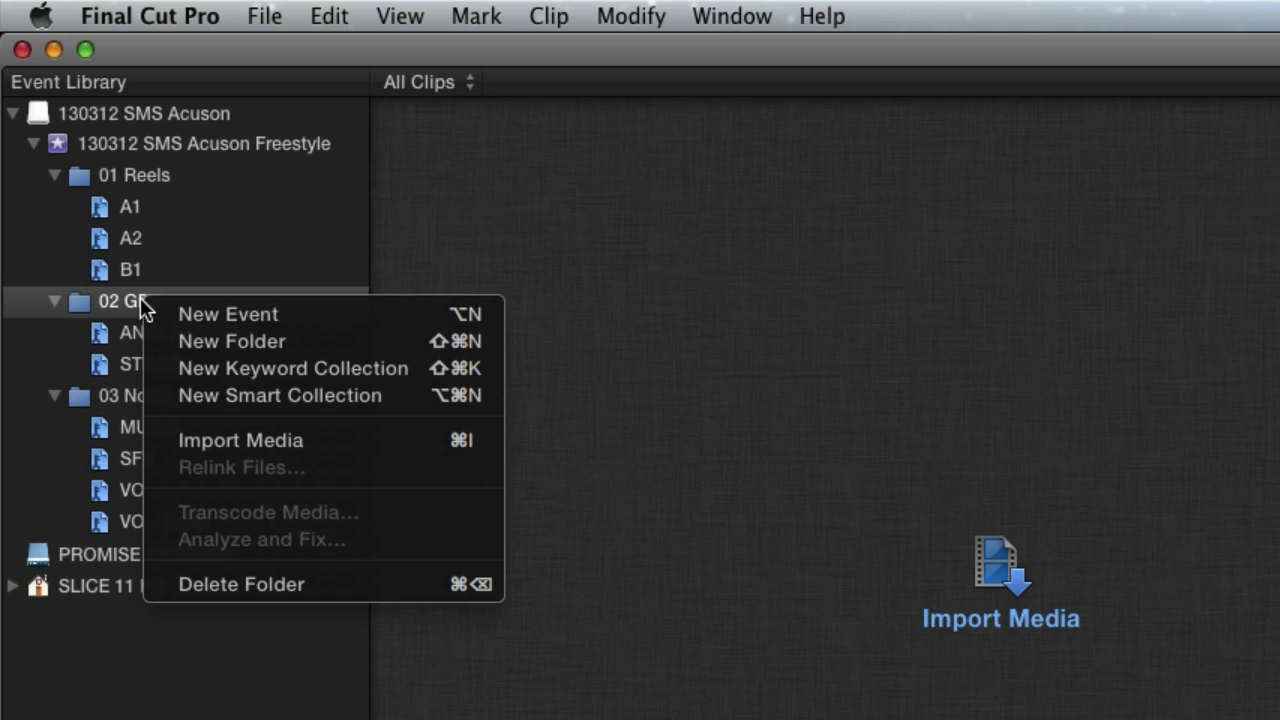
{"action": "left_click", "coordinate": [184, 376]}
{"action": "type", "text": "Keynote"}
{"action": "key", "text": "Return"}
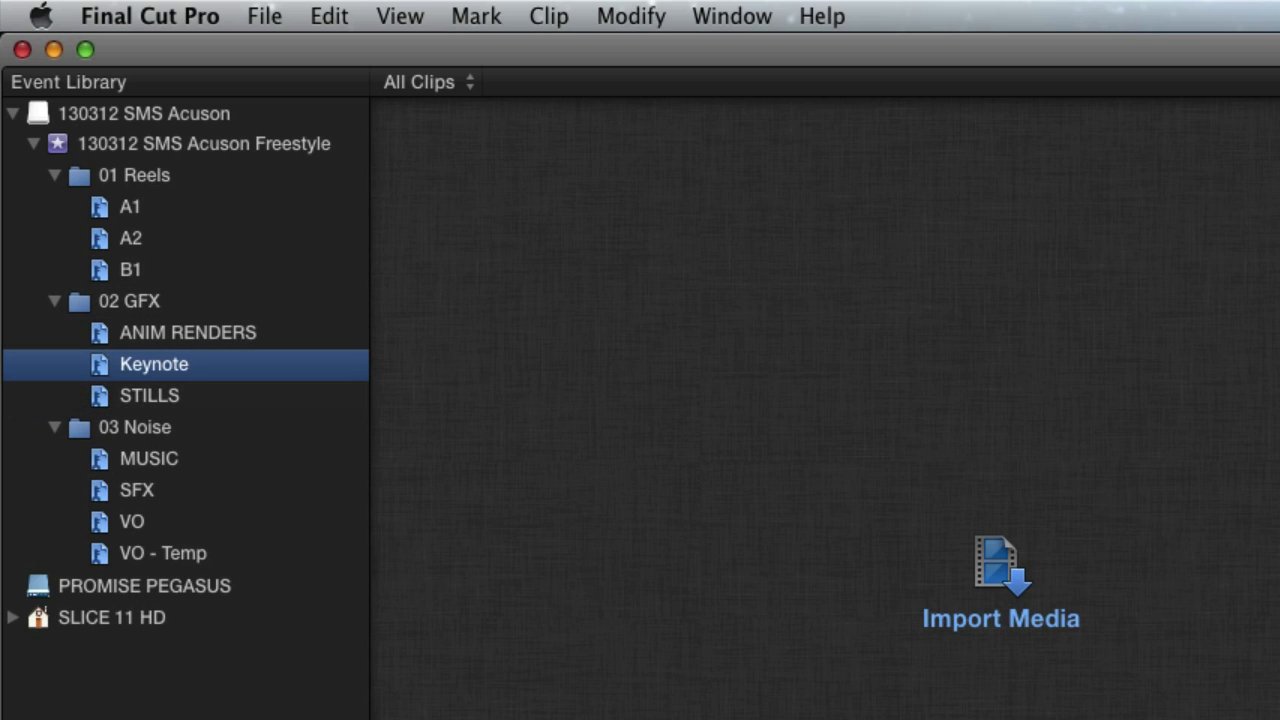
- Import all exported images, Slide Show.001-001 through Slide Show.002-004, from Finder into the Keynote keyword collection in Final Cut Pro
{"action": "key", "text": "super+Tab"}
{"action": "left_click", "coordinate": [1109, 182]}
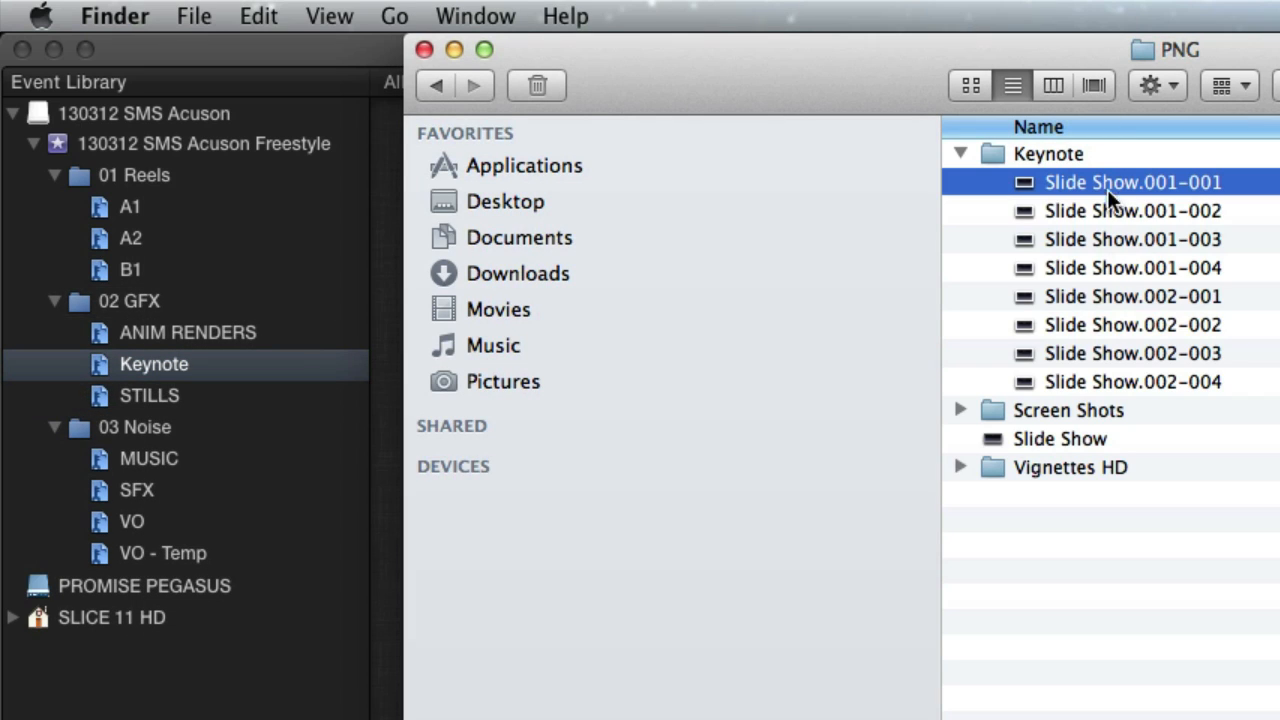
{"action": "left_click", "coordinate": [1108, 380], "text": "shift"}
{"action": "left_click_drag", "start_coordinate": [1100, 200], "coordinate": [175, 366]}
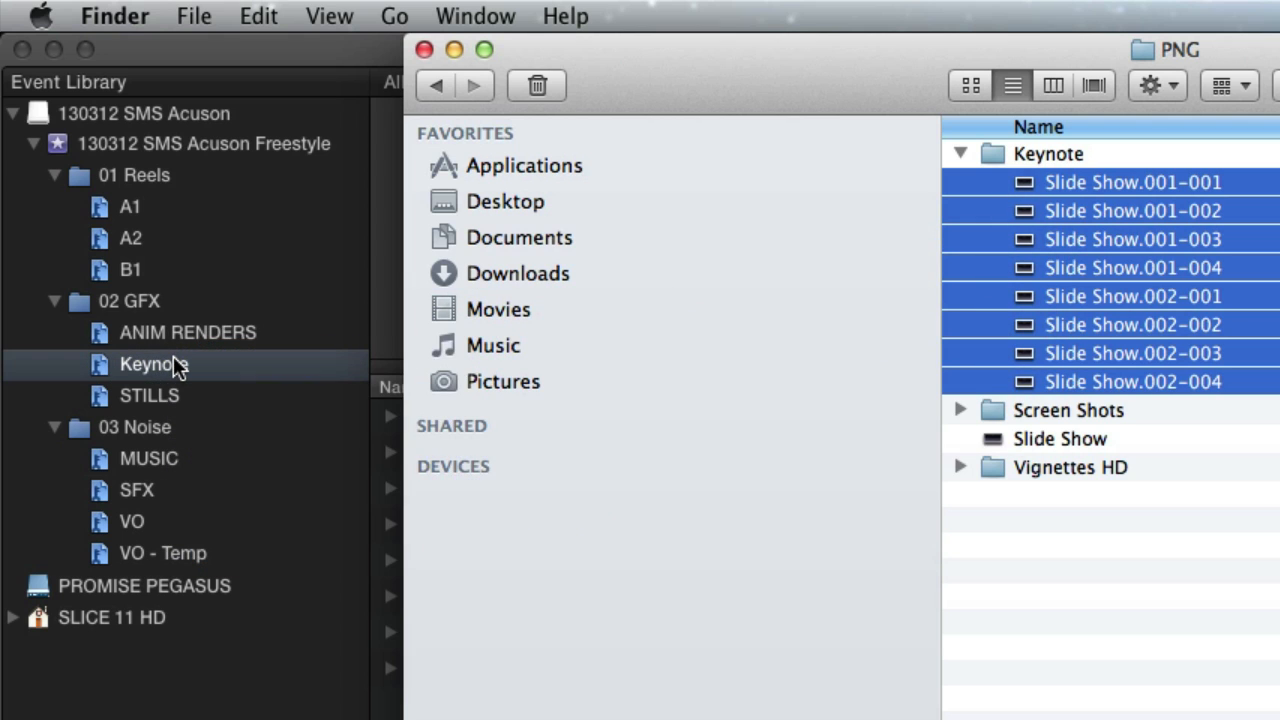
{"action": "left_click", "coordinate": [172, 365]}
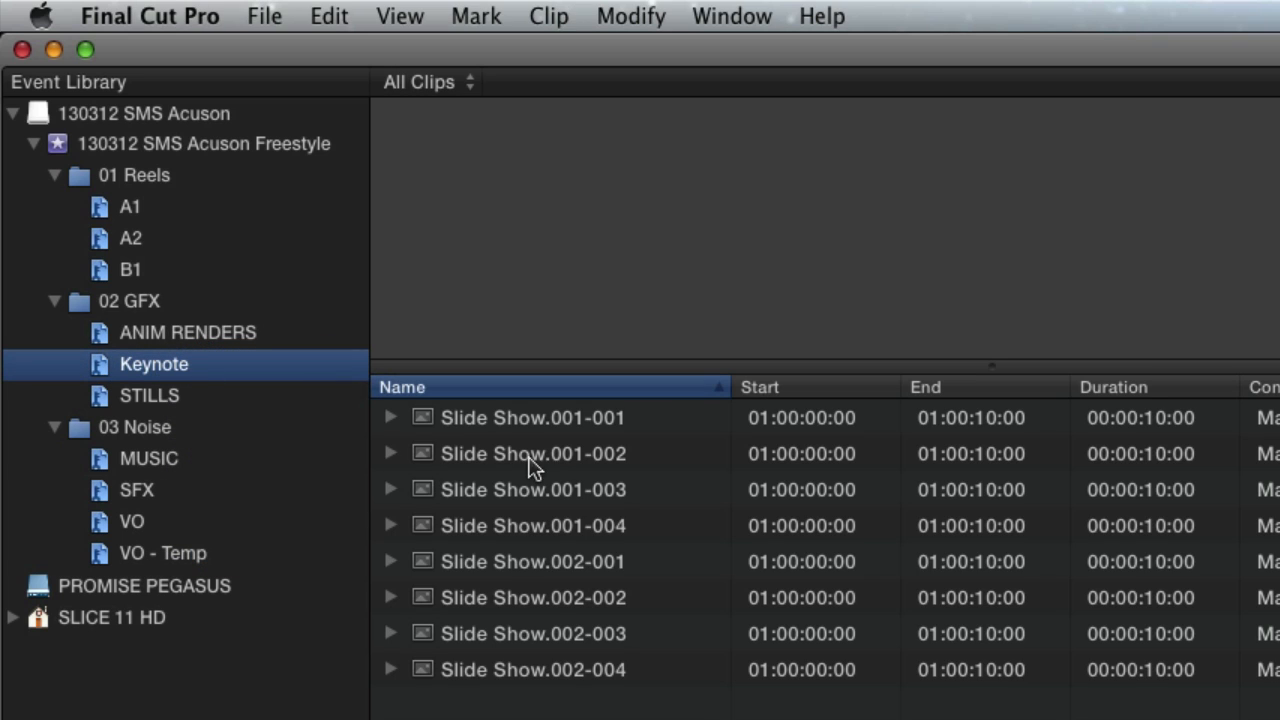
- Preview the imported slide images one after another, from Slide Show.001-001 through Slide Show.002-002
{"action": "left_click", "coordinate": [590, 414]}
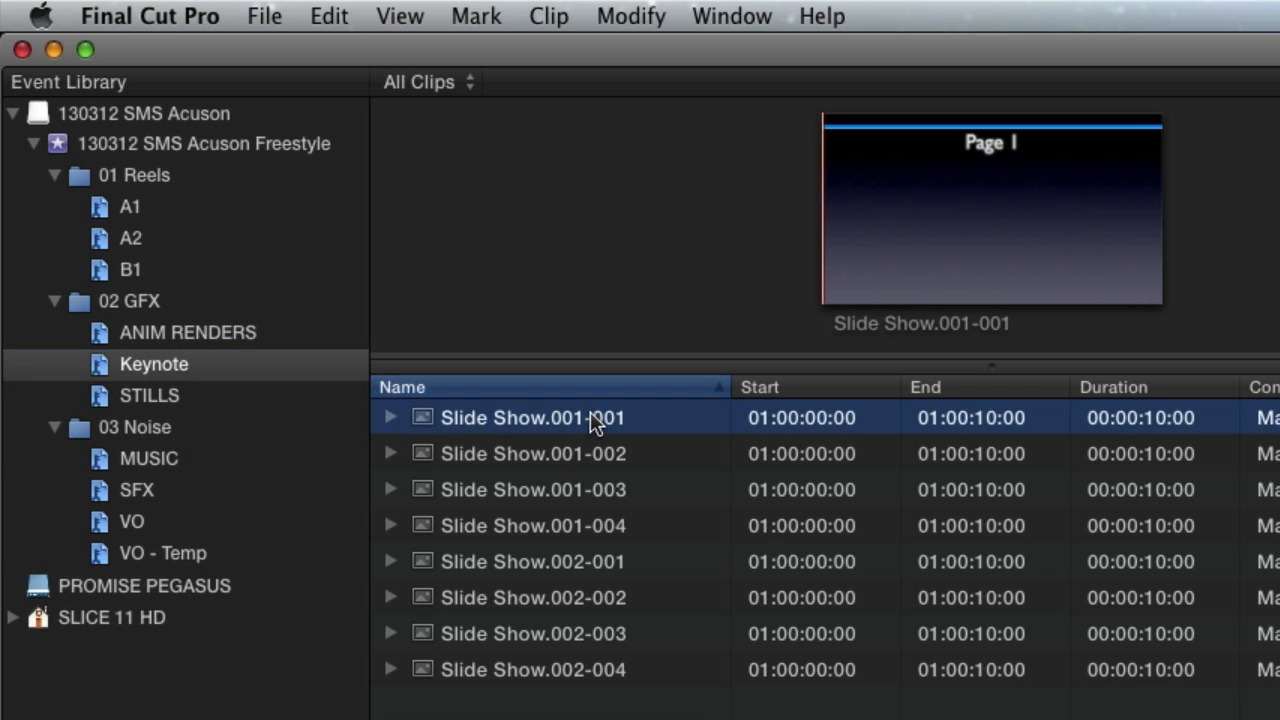
{"action": "left_click", "coordinate": [588, 465]}
{"action": "left_click", "coordinate": [593, 495]}
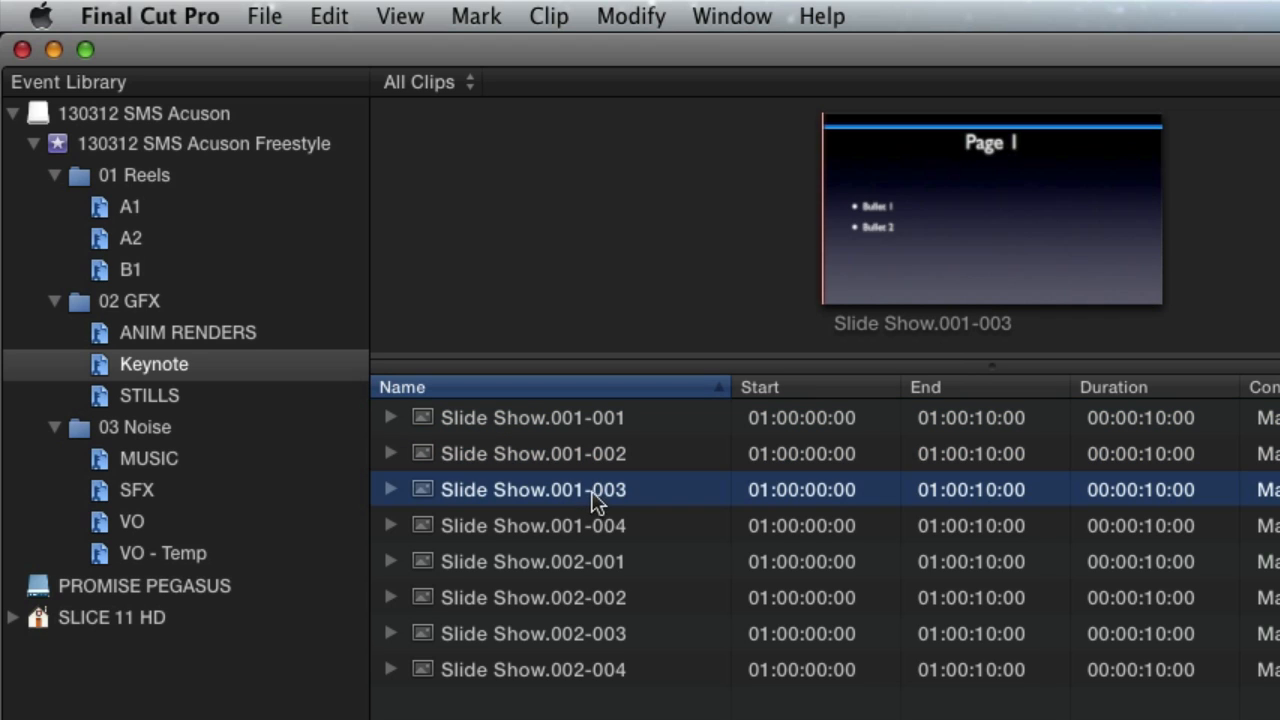
{"action": "left_click", "coordinate": [595, 525]}
{"action": "left_click", "coordinate": [584, 568]}
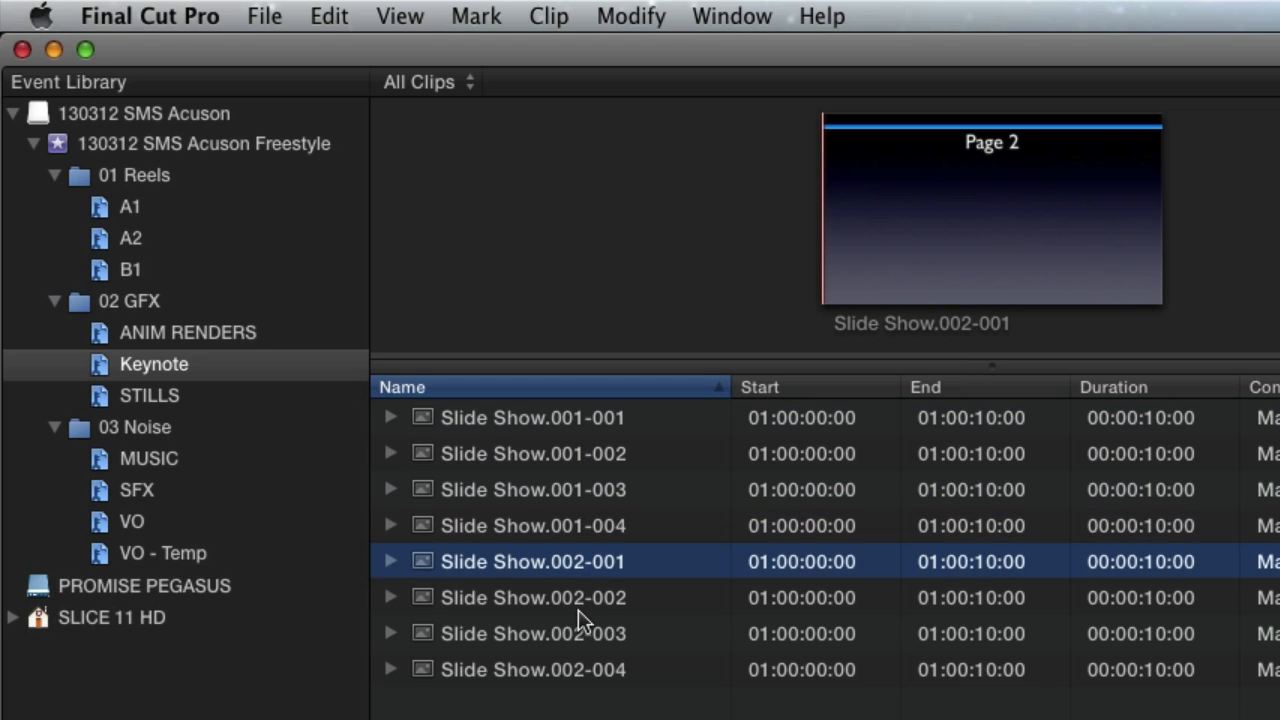
{"action": "left_click", "coordinate": [577, 600]}
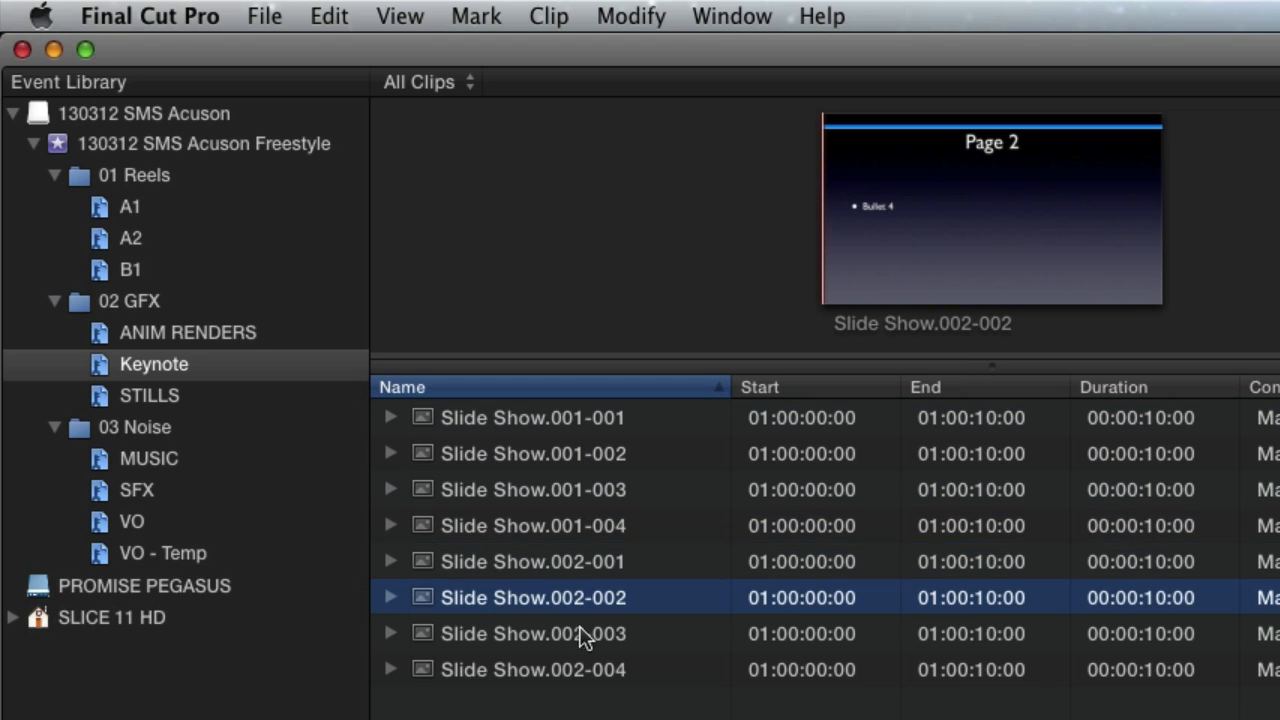
- Connect clips Slide Show.001-001 through 001-004 above the primary storyline and group them into a connected storyline
{"action": "left_click", "coordinate": [443, 423]}
{"action": "left_click", "coordinate": [581, 525], "text": "shift"}
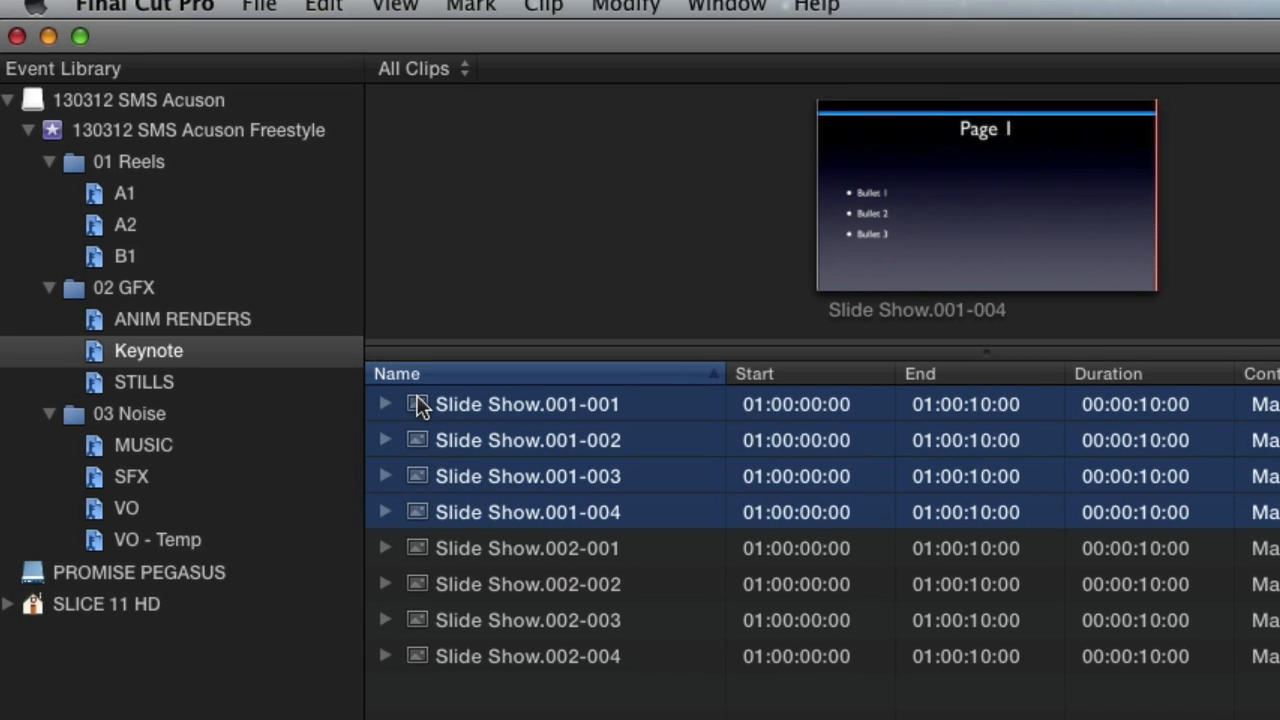
{"action": "left_click_drag", "start_coordinate": [422, 411], "coordinate": [215, 366]}
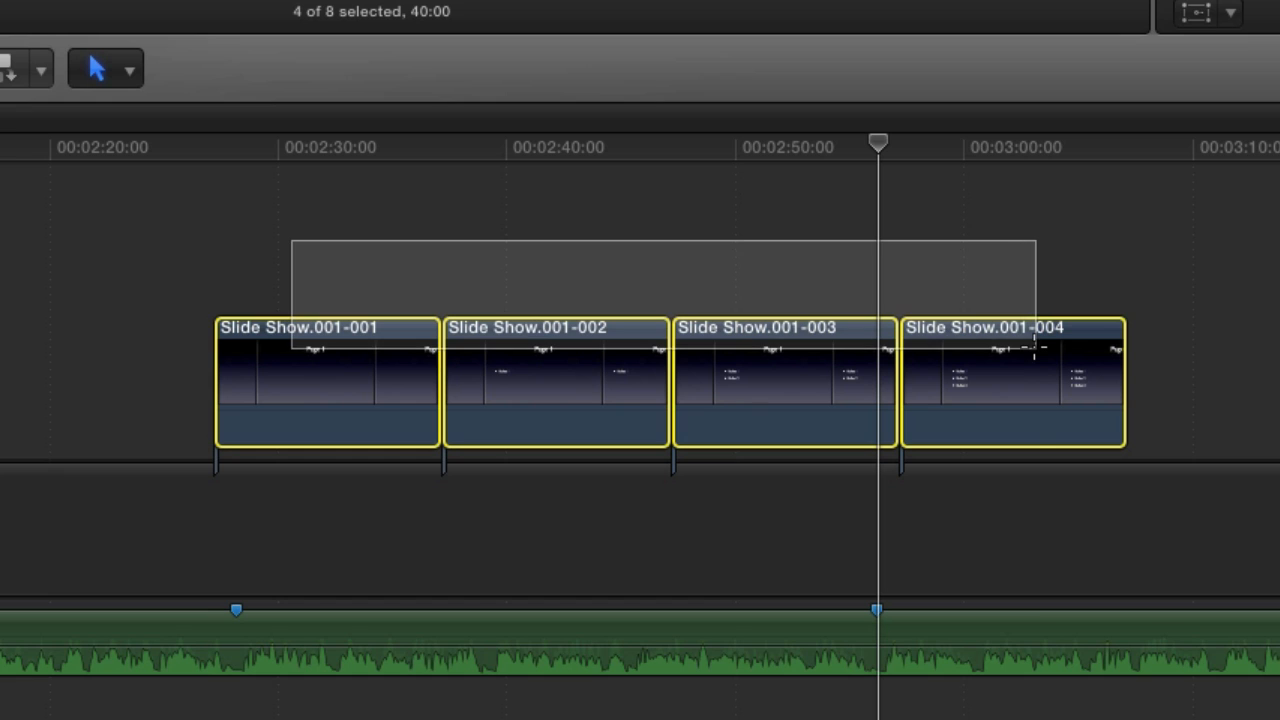
{"action": "key", "text": "super+g"}
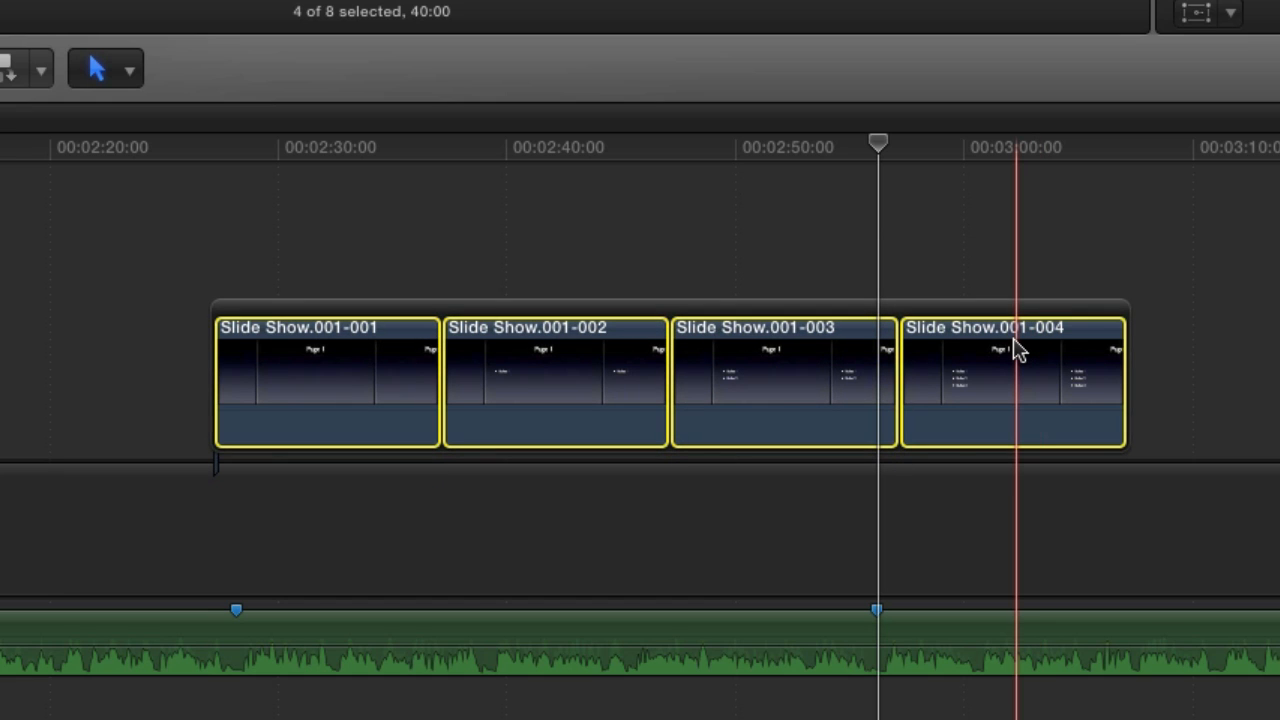
- Trim the ends of the first three clips in the connected storyline to about 3, 5.5 and 3.5 seconds
{"action": "left_click", "coordinate": [430, 365]}
{"action": "left_click_drag", "start_coordinate": [428, 365], "coordinate": [374, 423]}
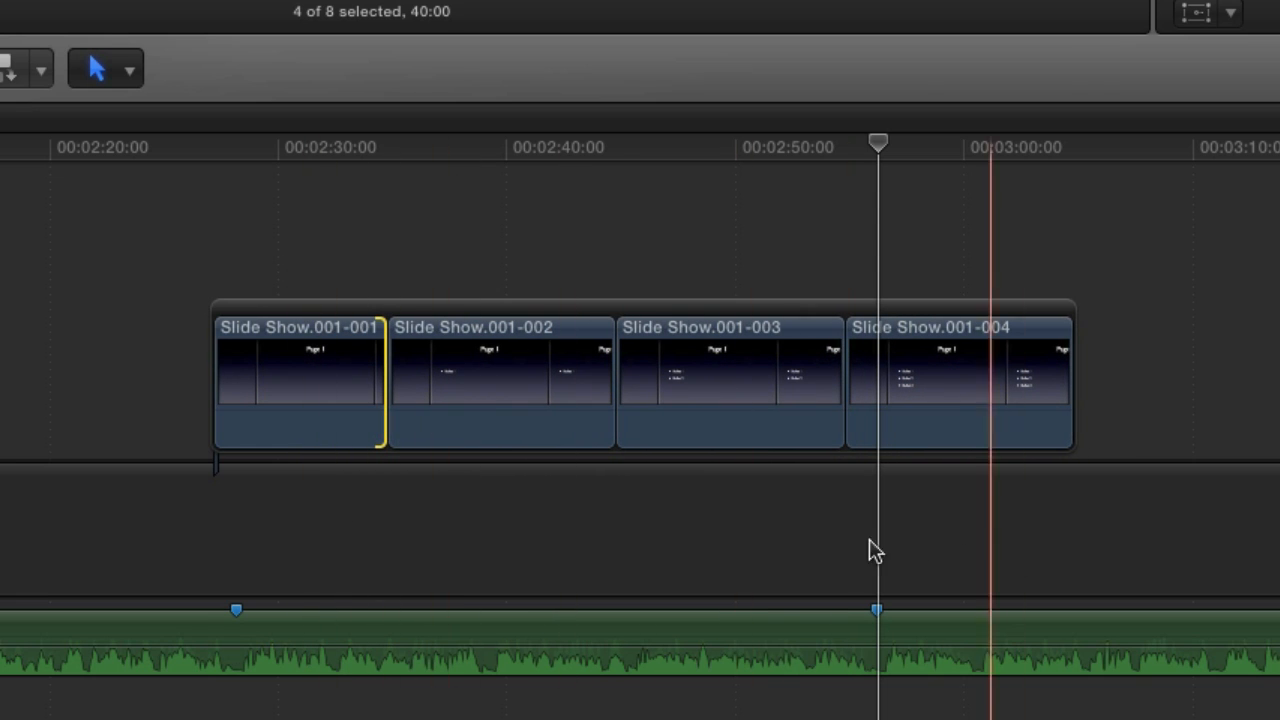
{"action": "left_click_drag", "start_coordinate": [612, 370], "coordinate": [494, 368]}
{"action": "left_click_drag", "start_coordinate": [726, 374], "coordinate": [586, 360]}
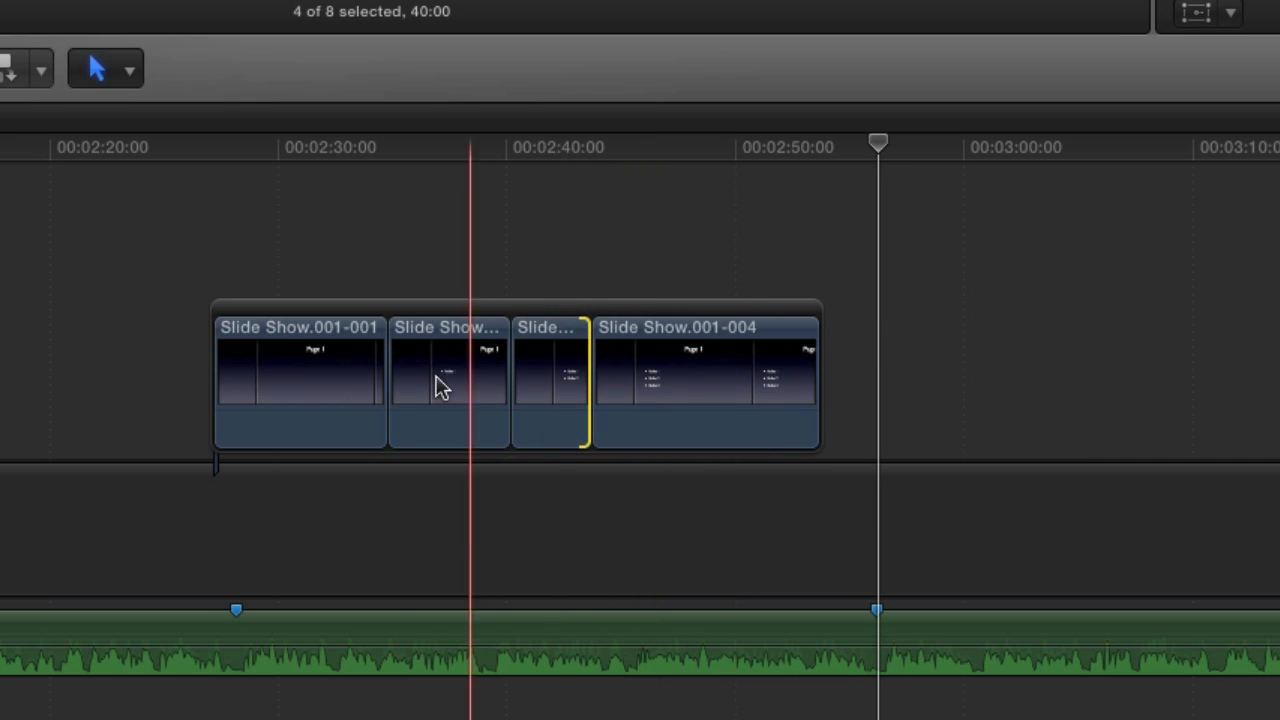
{"action": "left_click_drag", "start_coordinate": [382, 383], "coordinate": [280, 380]}
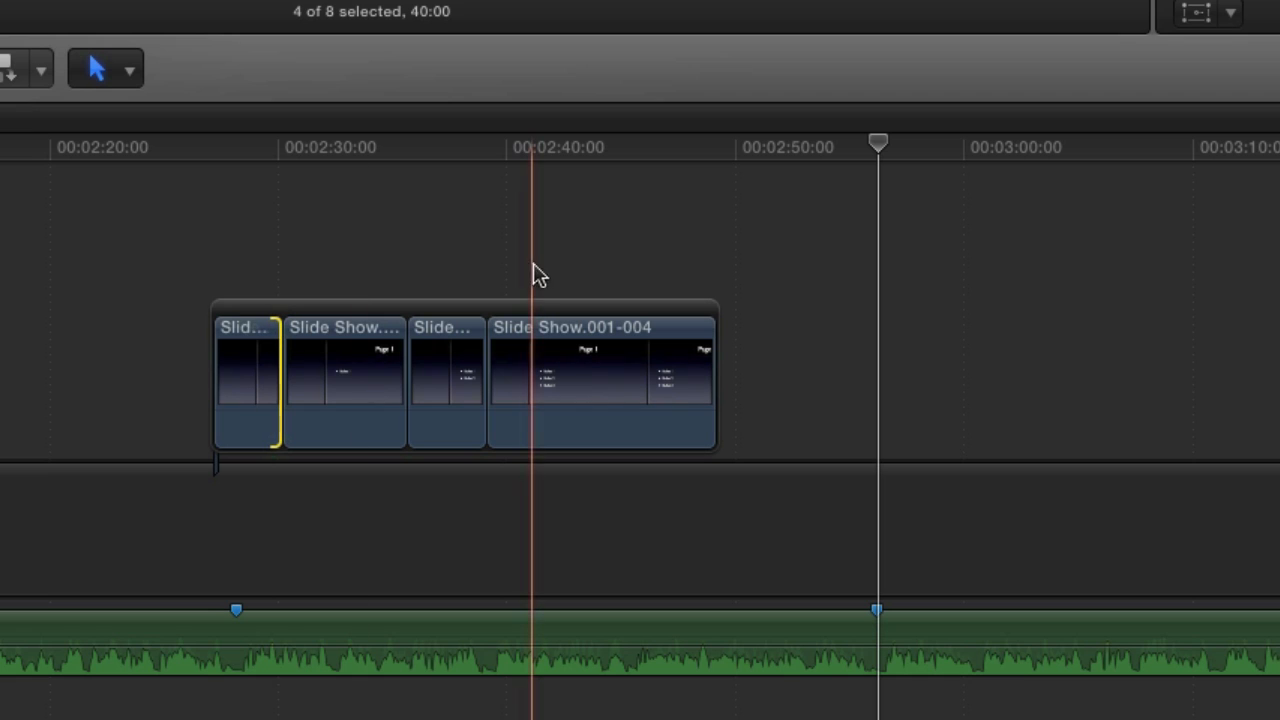
- Play back part of the connected storyline and select the Slide Show.001-004 clip
{"action": "key", "text": "space"}
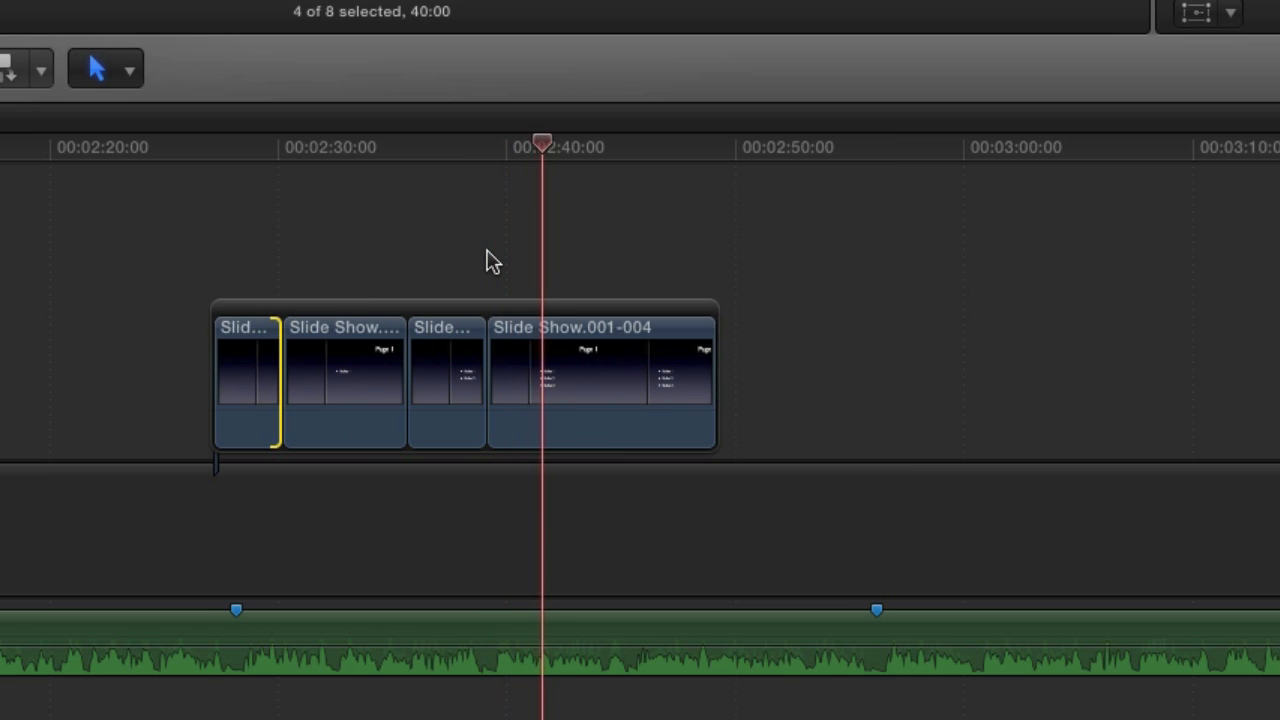
{"action": "key", "text": "space"}
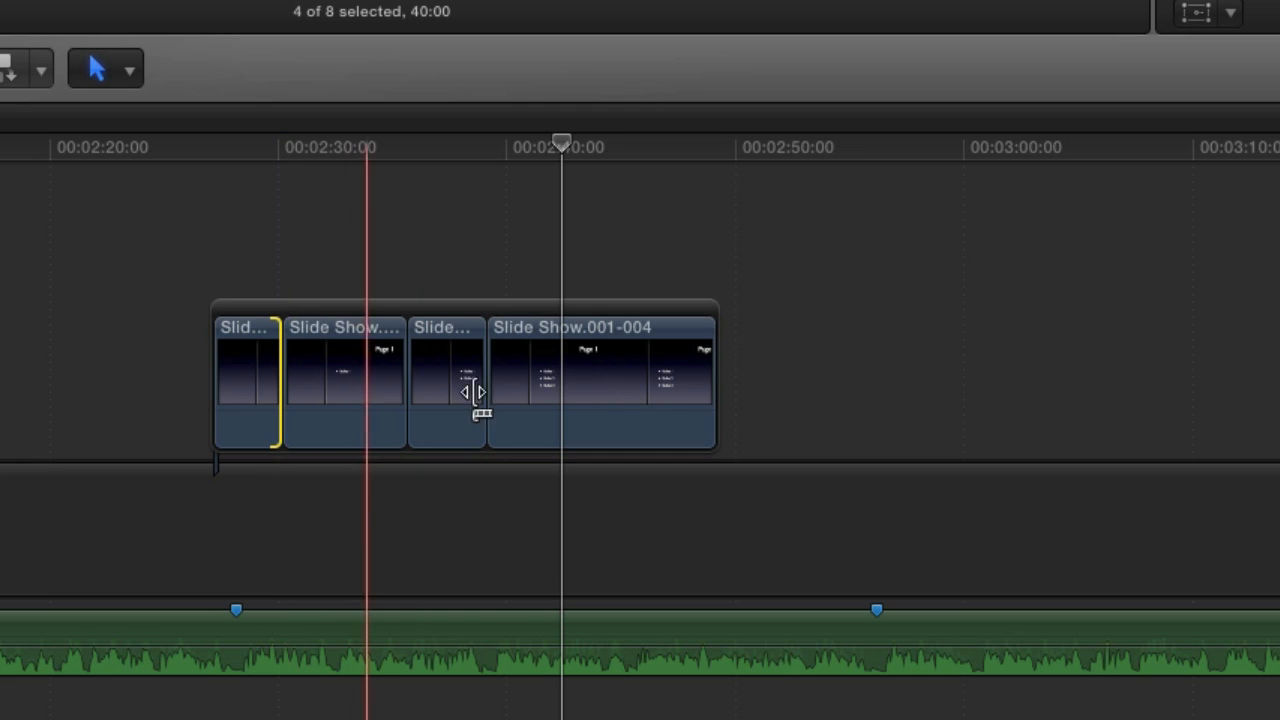
{"action": "left_click", "coordinate": [566, 395]}
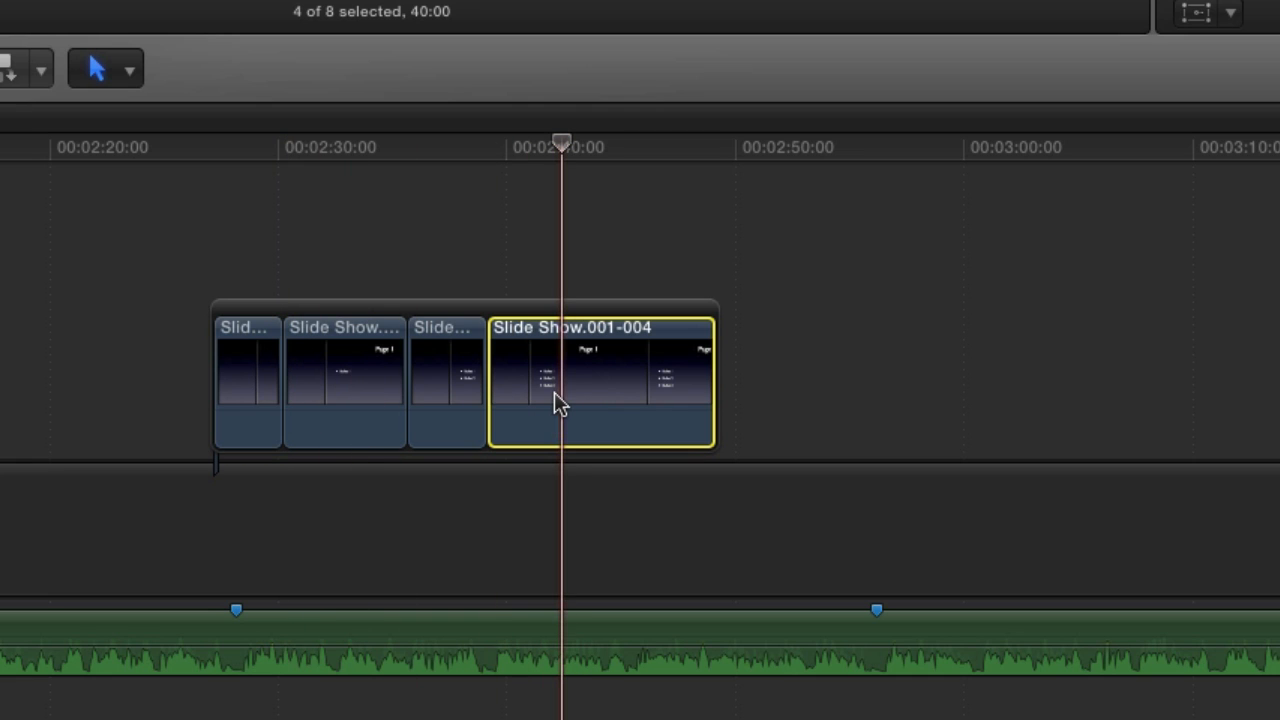
- Trim the end of Slide Show.001-004 to about 3 seconds and shorten Slide Show.001-002 to about 2.5 seconds, playing back the timing
{"action": "key", "text": "alt+bracketright"}
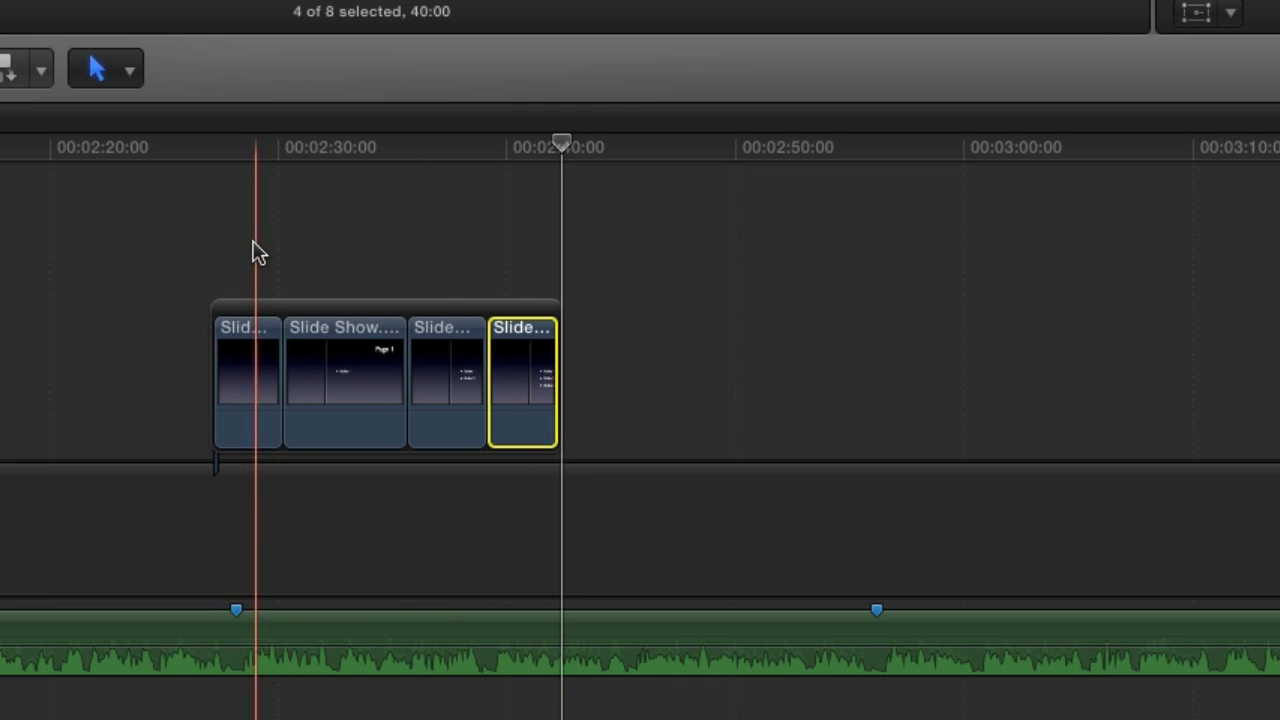
{"action": "key", "text": "space"}
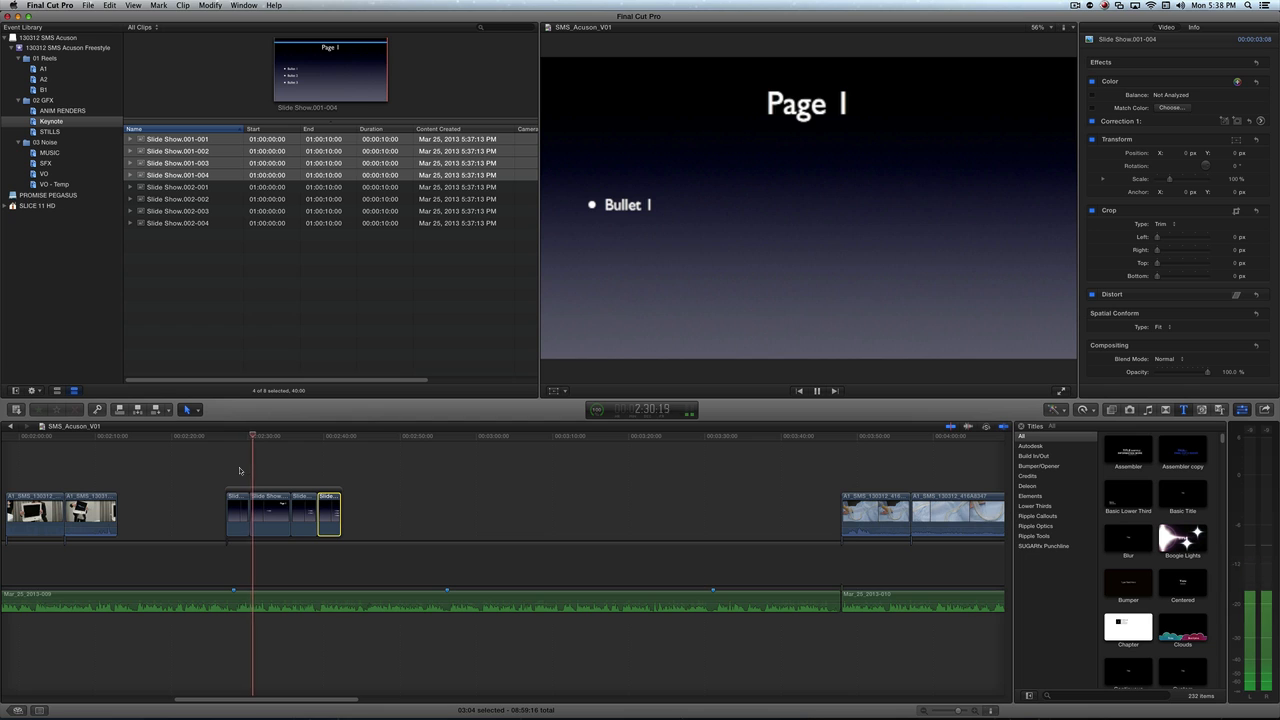
{"action": "left_click_drag", "start_coordinate": [290, 515], "coordinate": [266, 515]}
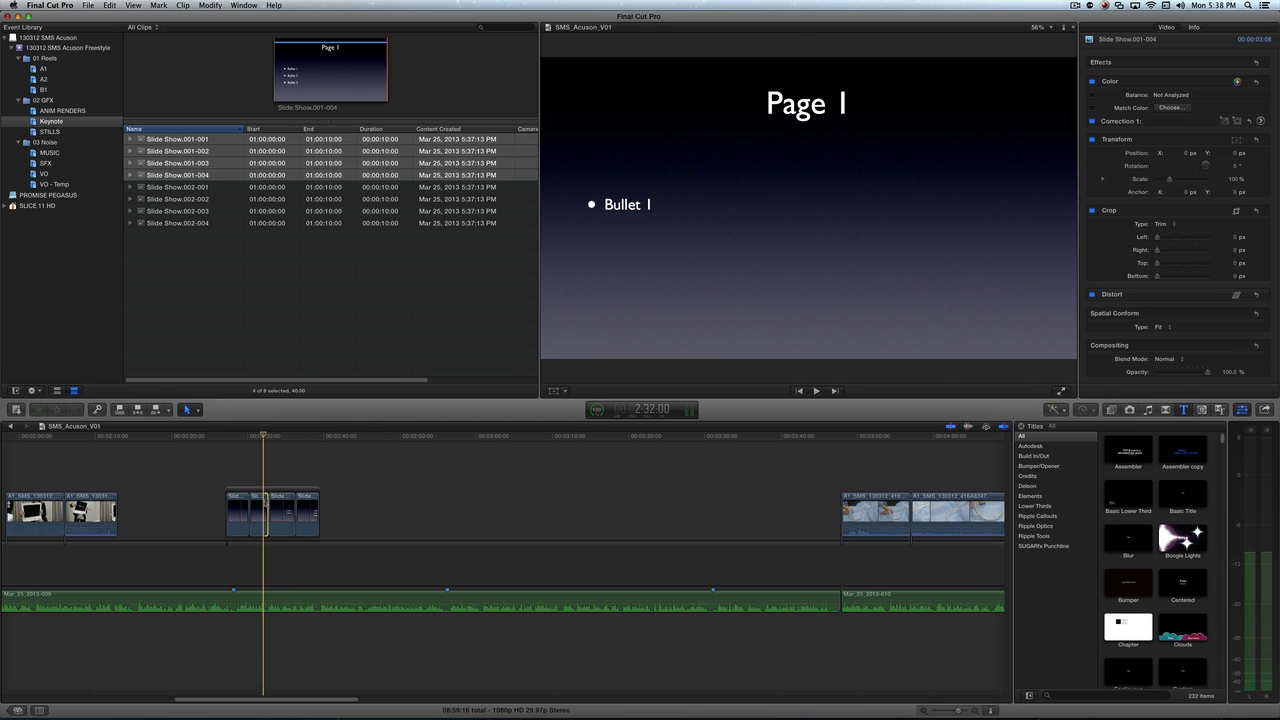
{"action": "key", "text": "space"}
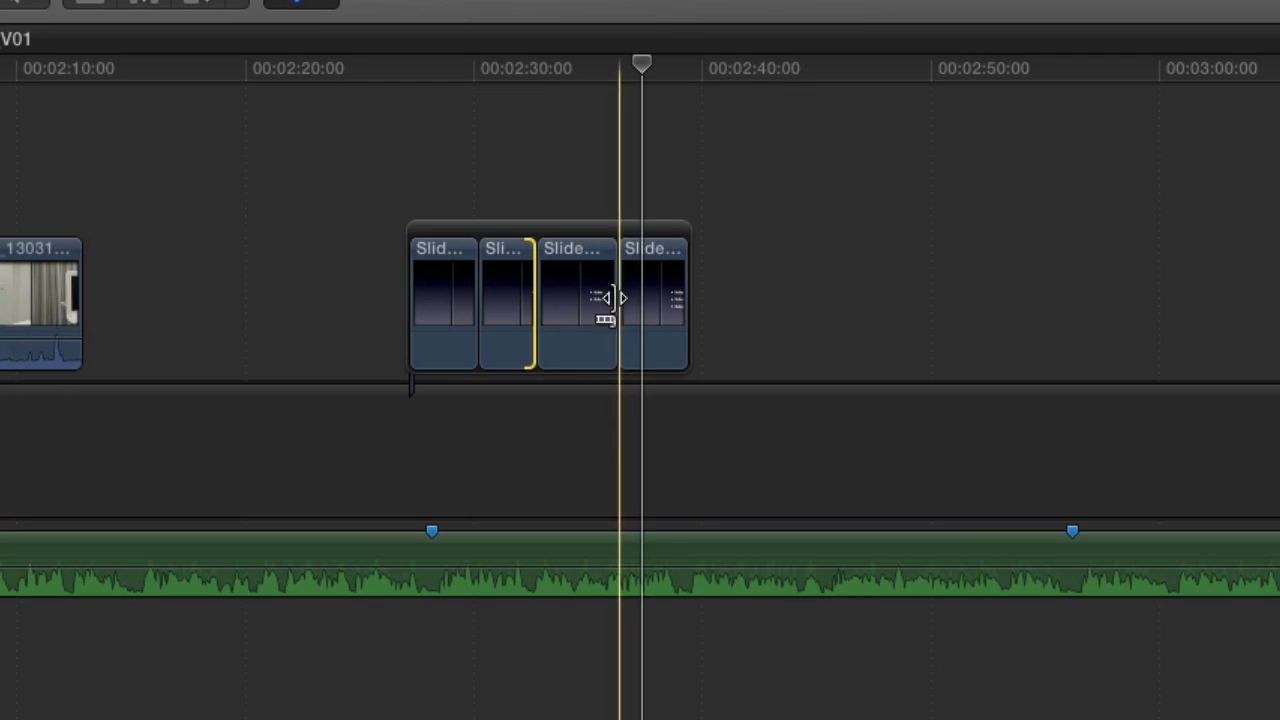
- Add Cross Dissolve transitions at all edit points of the Page 1 storyline
{"action": "left_click", "coordinate": [634, 300]}
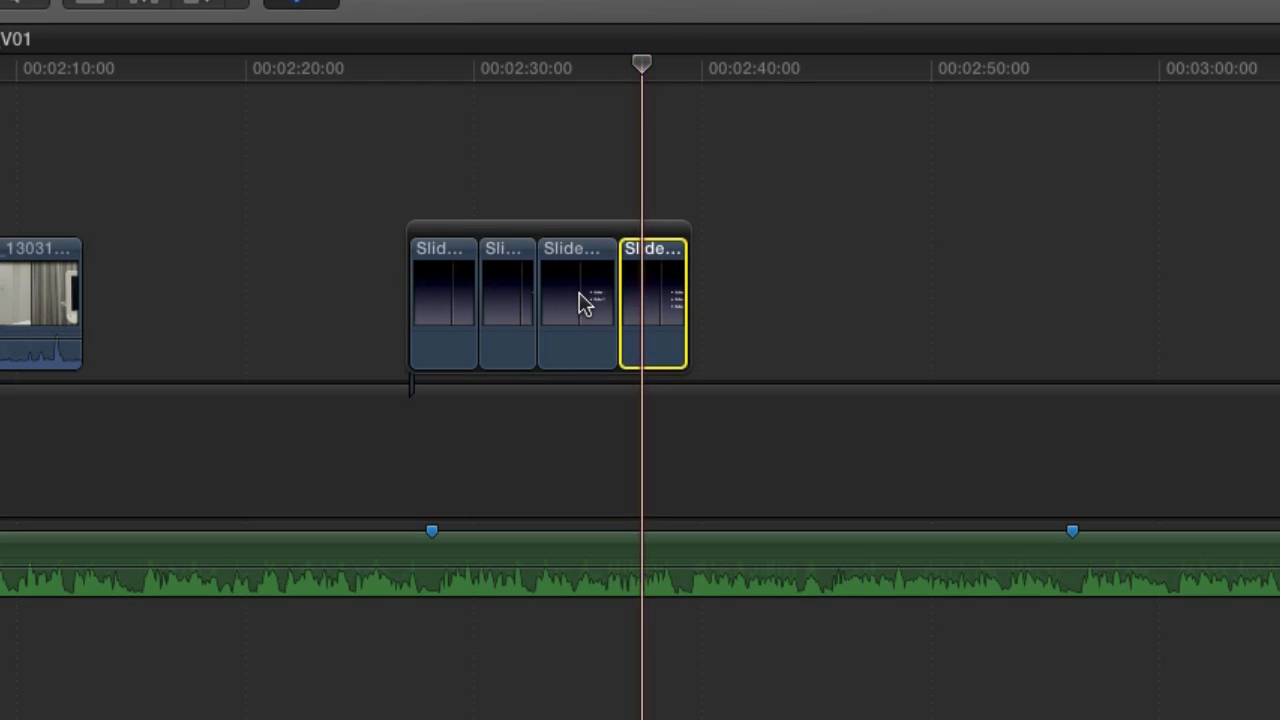
{"action": "left_click", "coordinate": [455, 314], "text": "shift"}
{"action": "key", "text": "super+t"}
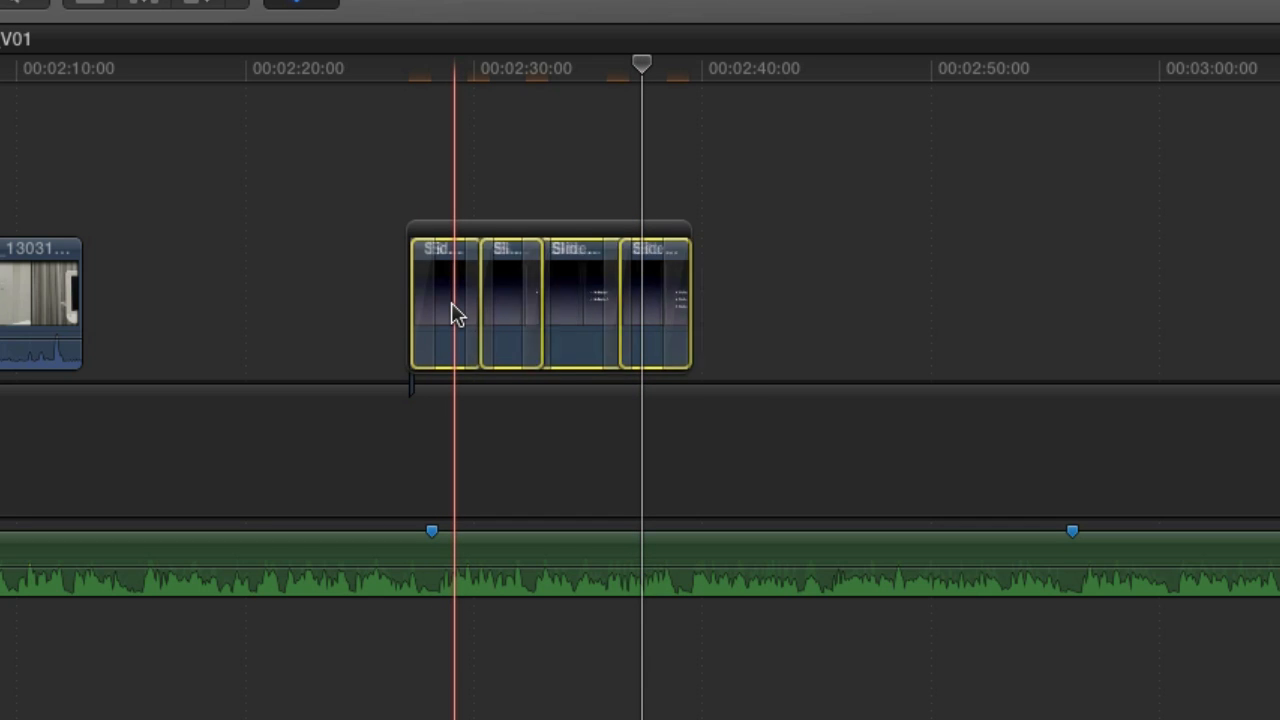
- Delete the transitions at the start and end of the Page 1 storyline and play back the remaining dissolves
{"action": "left_click", "coordinate": [420, 300]}
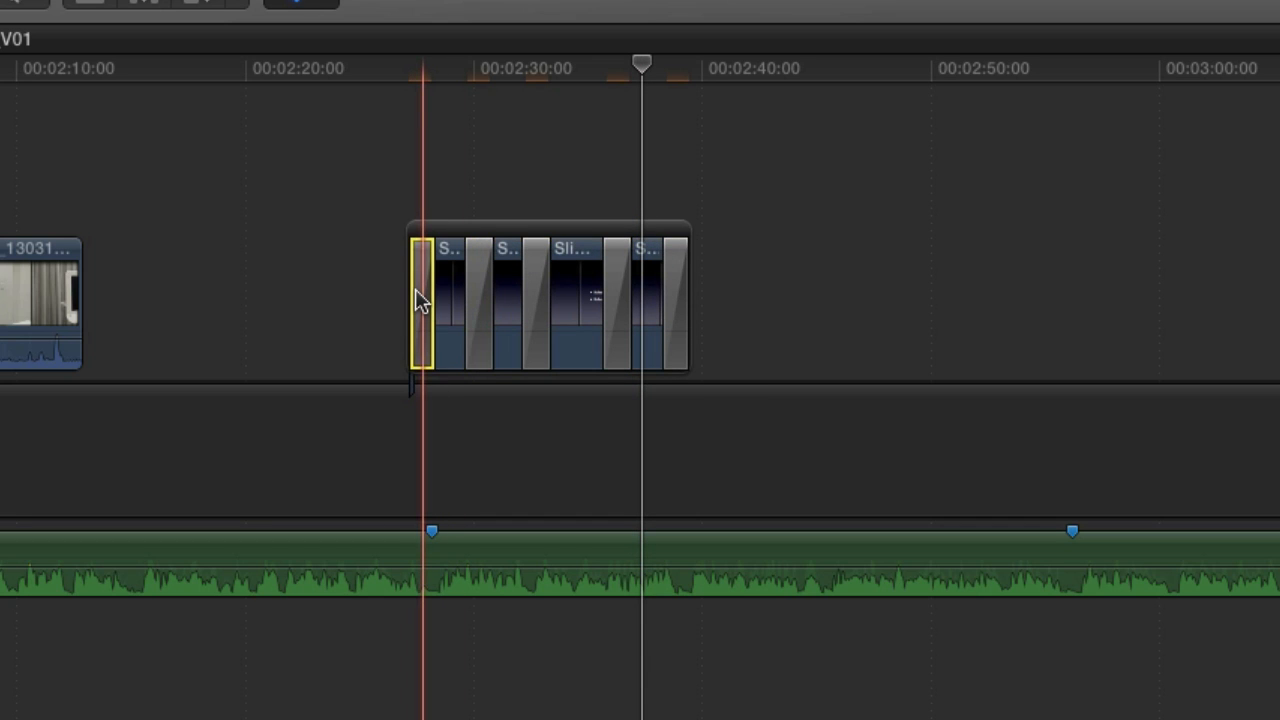
{"action": "key", "text": "Delete"}
{"action": "left_click", "coordinate": [674, 322]}
{"action": "key", "text": "Delete"}
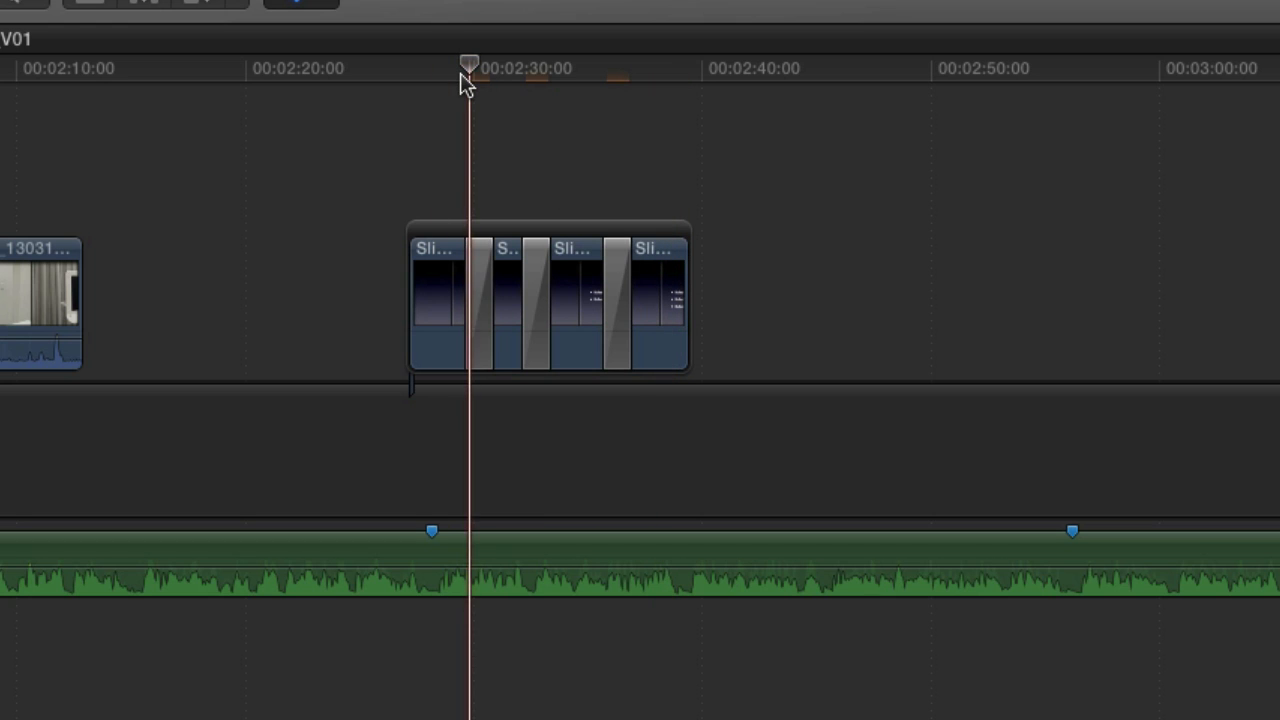
{"action": "key", "text": "space"}
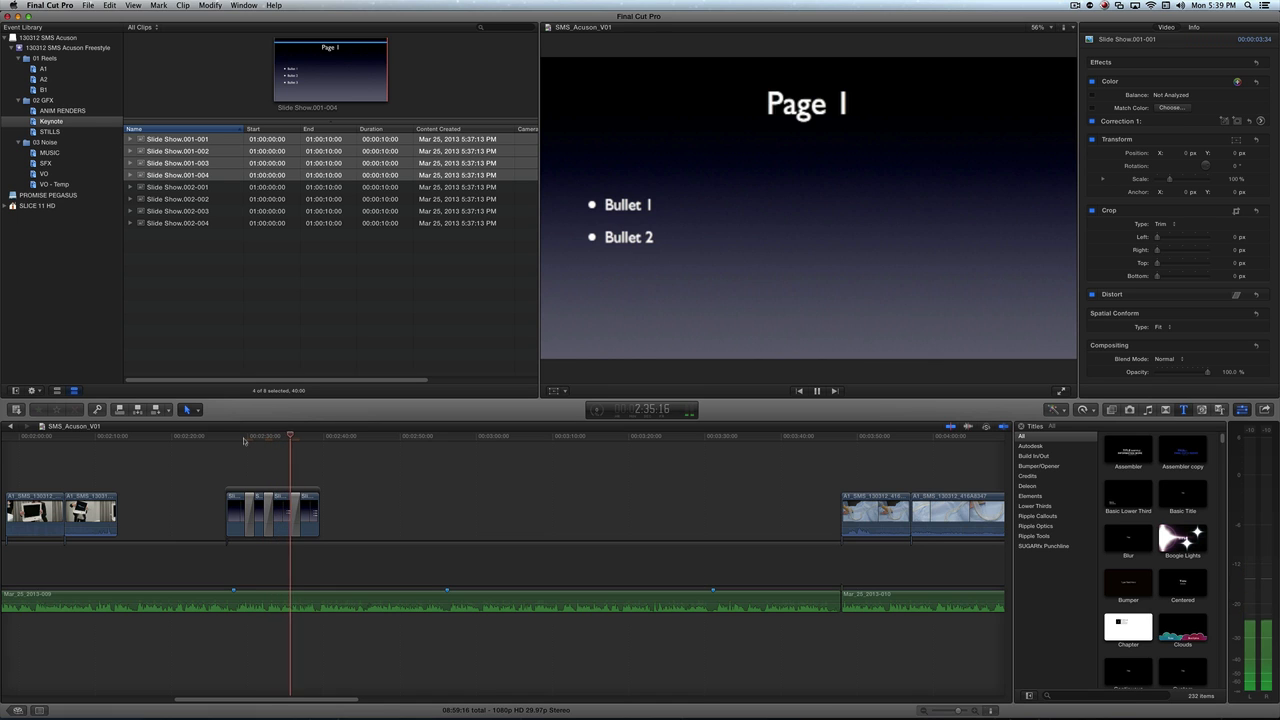
{"action": "key", "text": "space"}
- Connect clips Slide Show.002-001 through 002-004 above the primary storyline, after the Page 1 slides, as a connected storyline
{"action": "left_click", "coordinate": [191, 189]}
{"action": "left_click", "coordinate": [191, 189]}
{"action": "left_click", "coordinate": [194, 222], "text": "shift"}
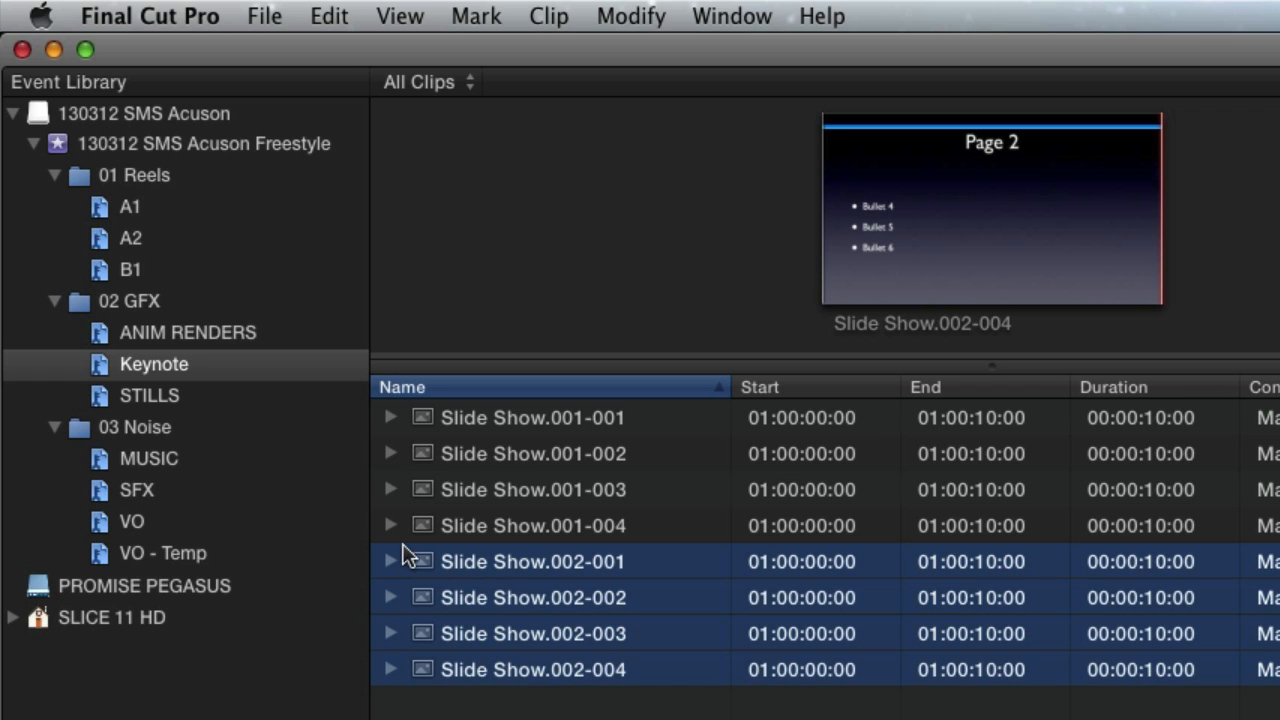
{"action": "left_click_drag", "start_coordinate": [472, 643], "coordinate": [1248, 460]}
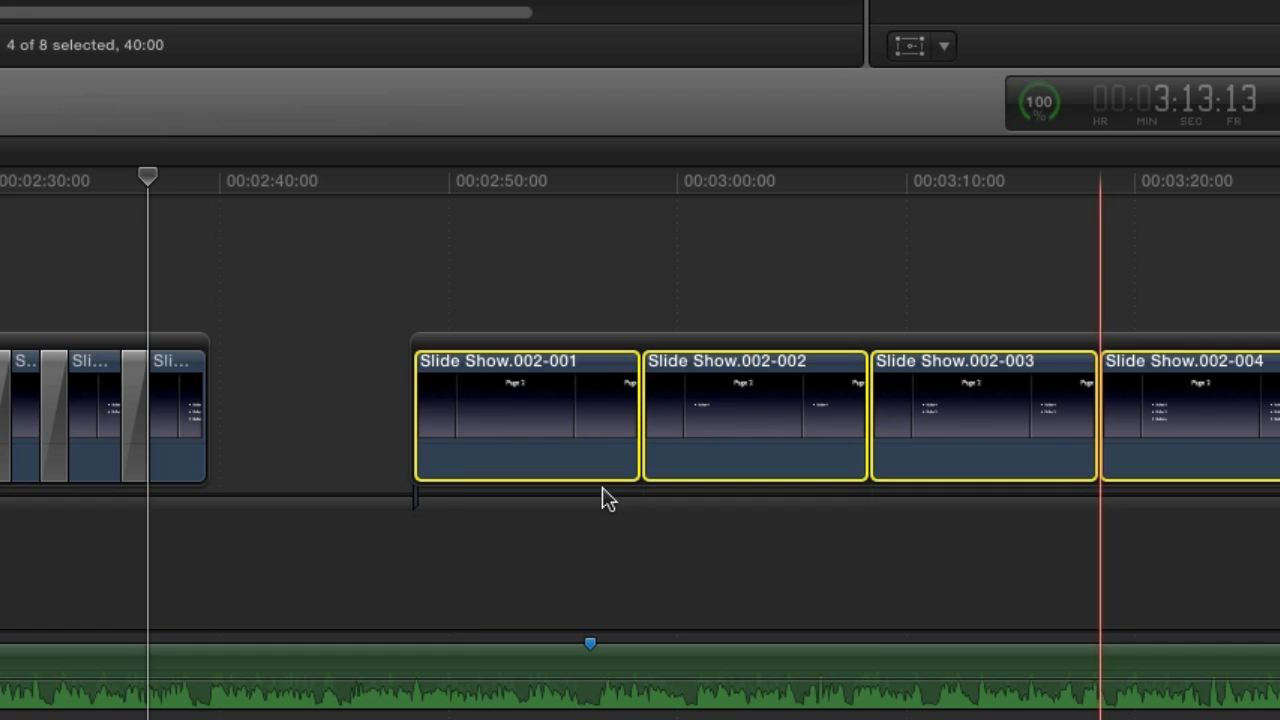
- Trim the ends of the four Page 2 clips to about 3, 2.5, 2.5 and 3 seconds
{"action": "left_click_drag", "start_coordinate": [640, 407], "coordinate": [476, 405]}
{"action": "left_click_drag", "start_coordinate": [704, 422], "coordinate": [530, 420]}
{"action": "left_click_drag", "start_coordinate": [755, 420], "coordinate": [589, 412]}
{"action": "left_click_drag", "start_coordinate": [817, 408], "coordinate": [654, 410]}
- Add Cross Dissolve transitions to all four clips of the Page 2 storyline and play it back
{"action": "left_click", "coordinate": [622, 348]}
{"action": "left_click", "coordinate": [632, 395]}
{"action": "left_click", "coordinate": [462, 407], "text": "shift"}
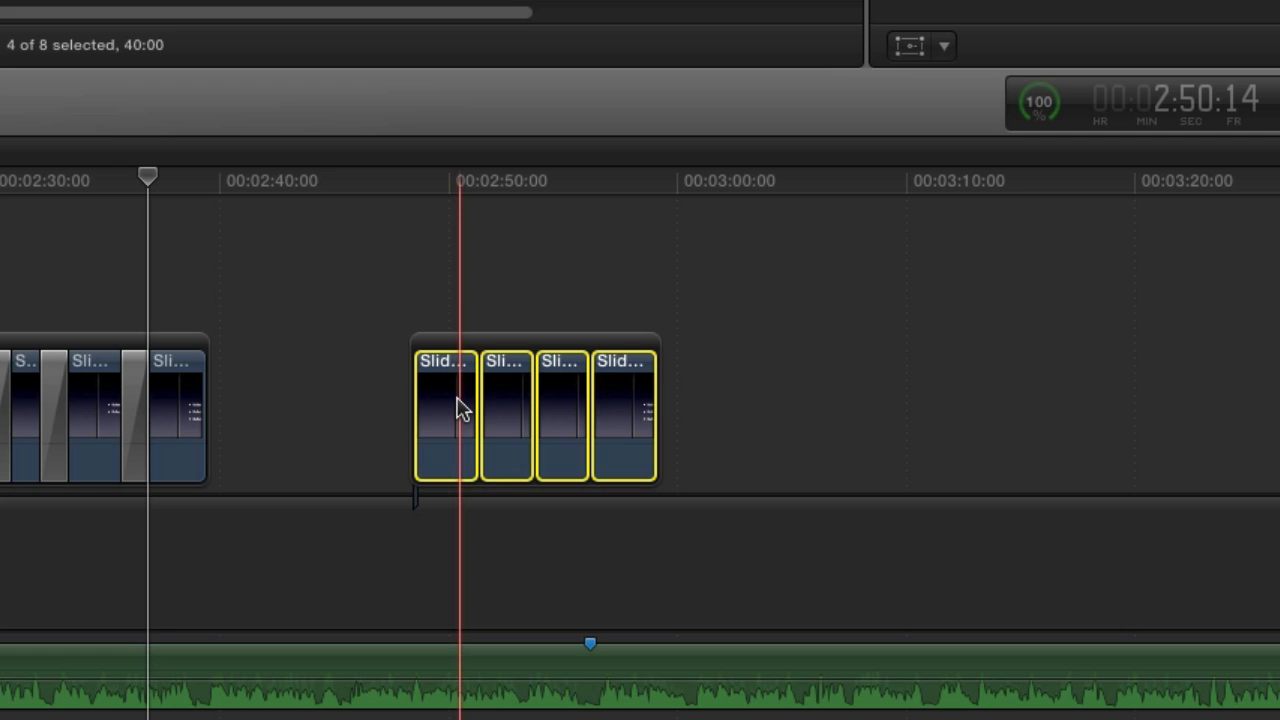
{"action": "key", "text": "super+t"}
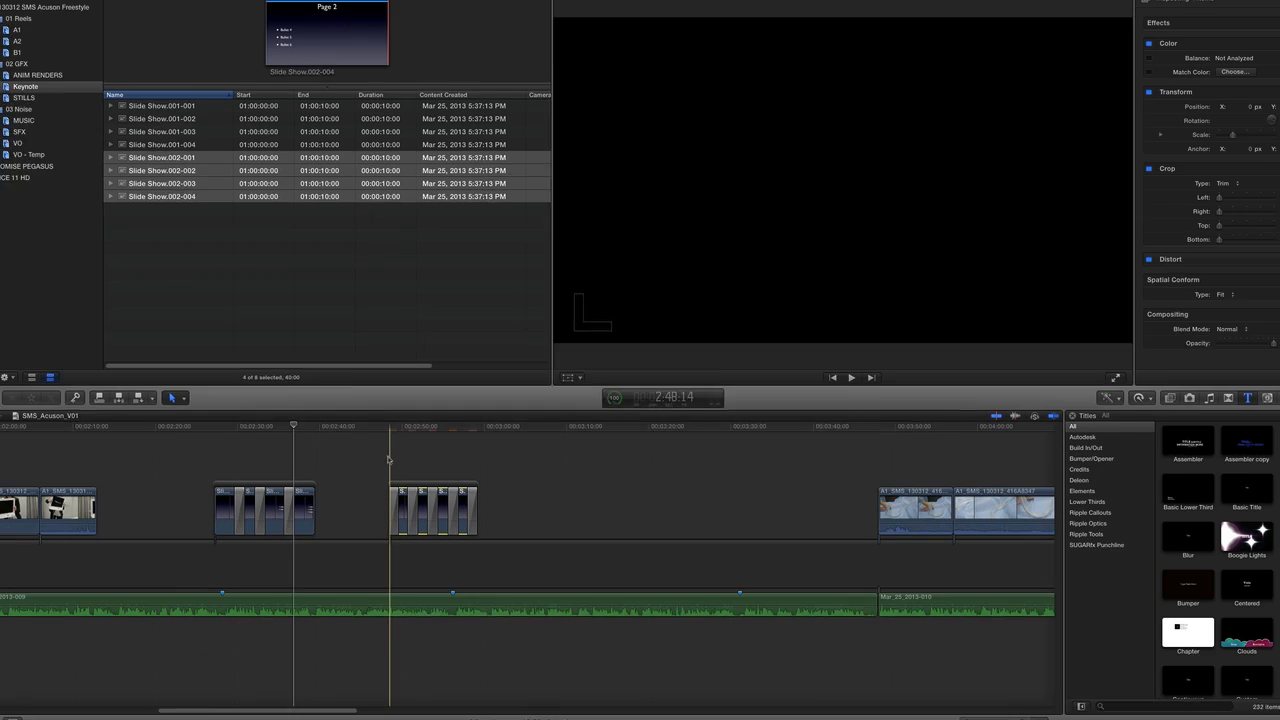
{"action": "key", "text": "space"}
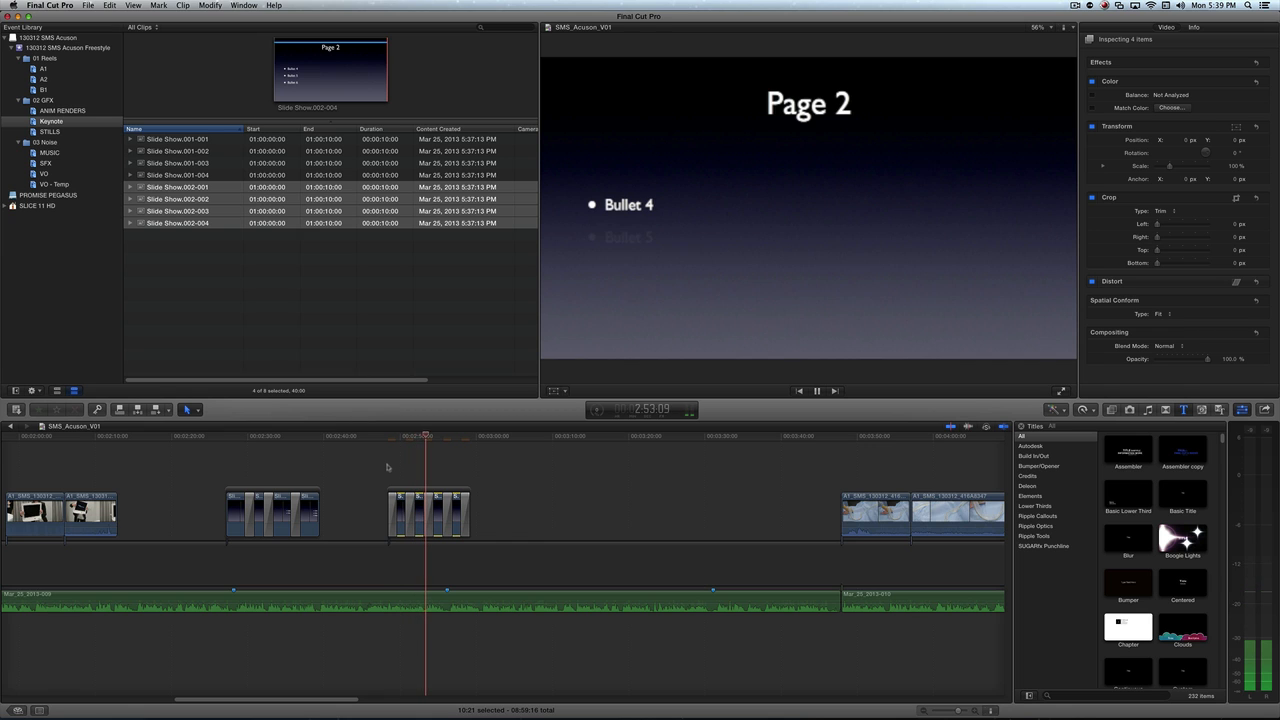
{"action": "left_click", "coordinate": [457, 452]}
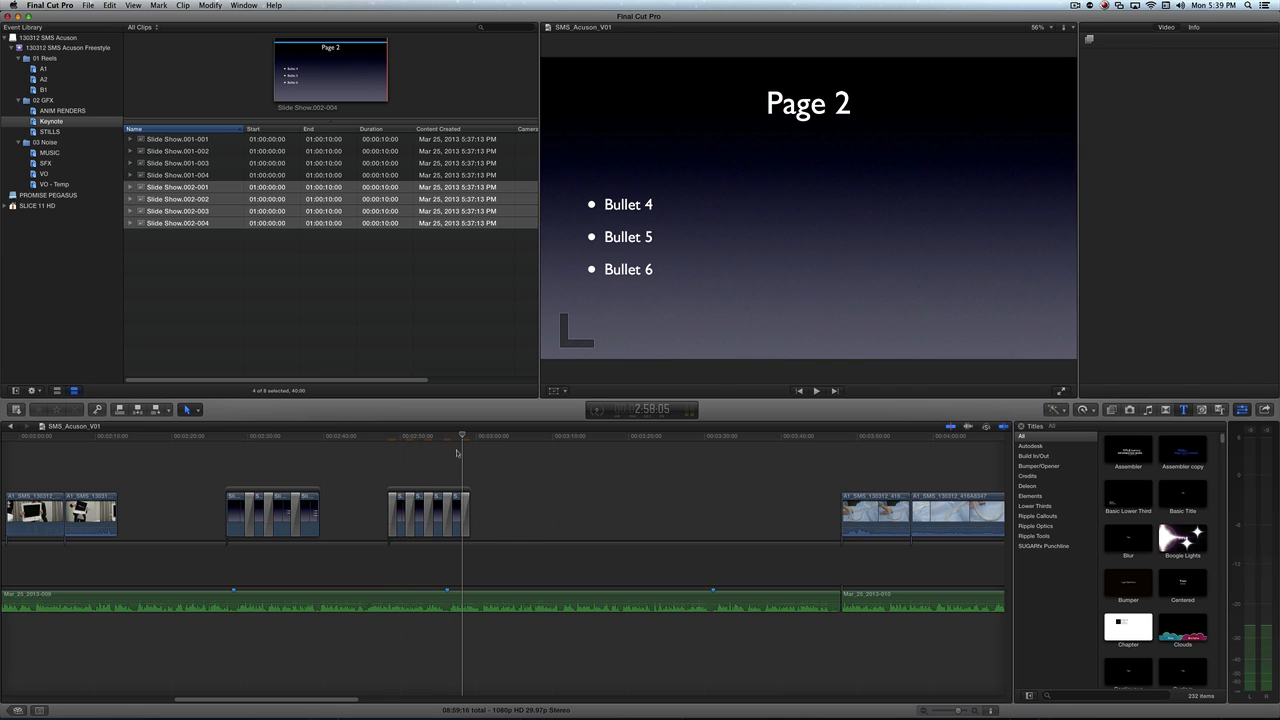
- Switch to Keynote and append "- UPDATE" to Bullet 4, Bullet 5 and Bullet 6 on the Page 2 slide
{"action": "key", "text": "super+Tab"}
{"action": "key", "text": "super+Tab"}
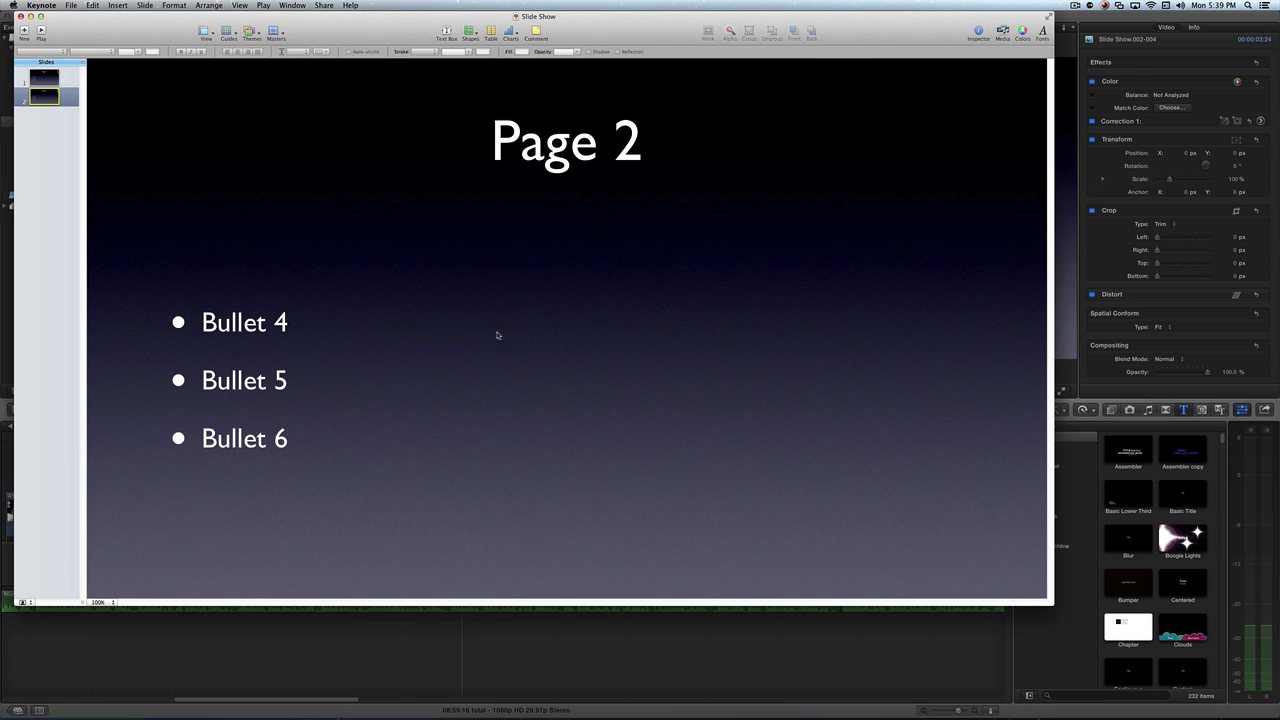
{"action": "left_click", "coordinate": [284, 323]}
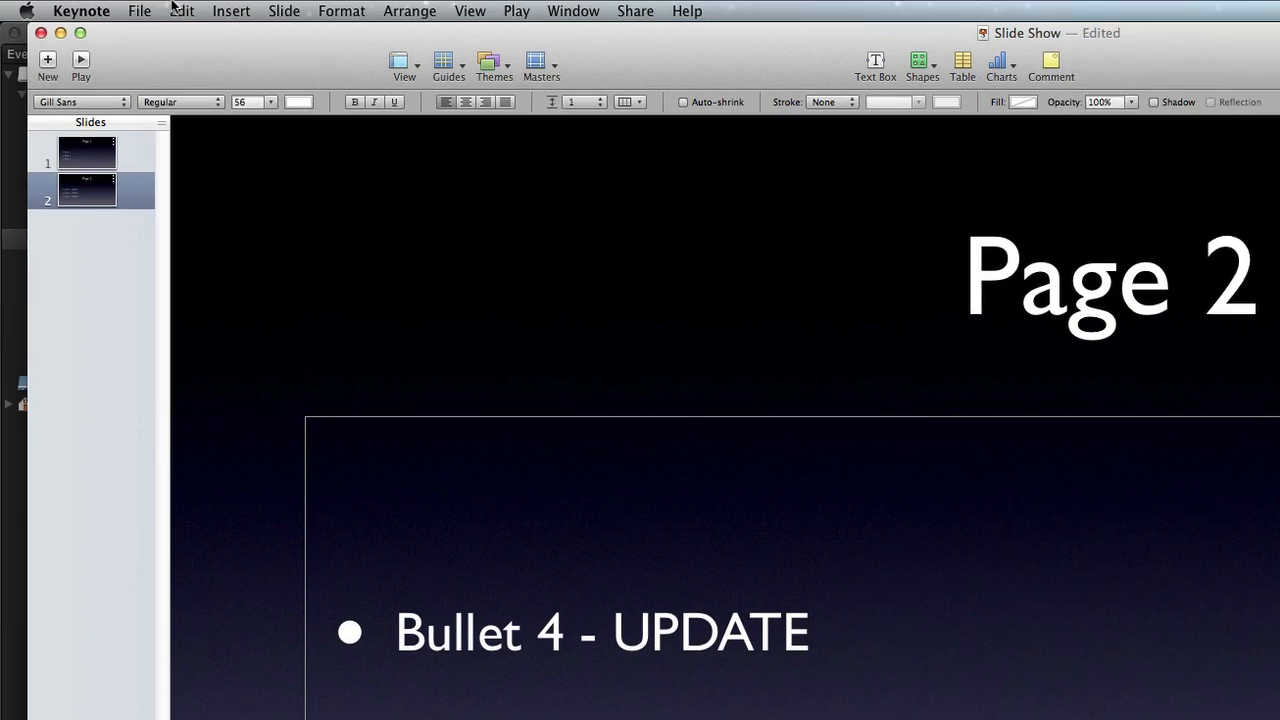
- Export all slides as high-quality PNG images for each build stage, named Slide Show, replacing the existing files in the Keynote folder
{"action": "left_click", "coordinate": [71, 5]}
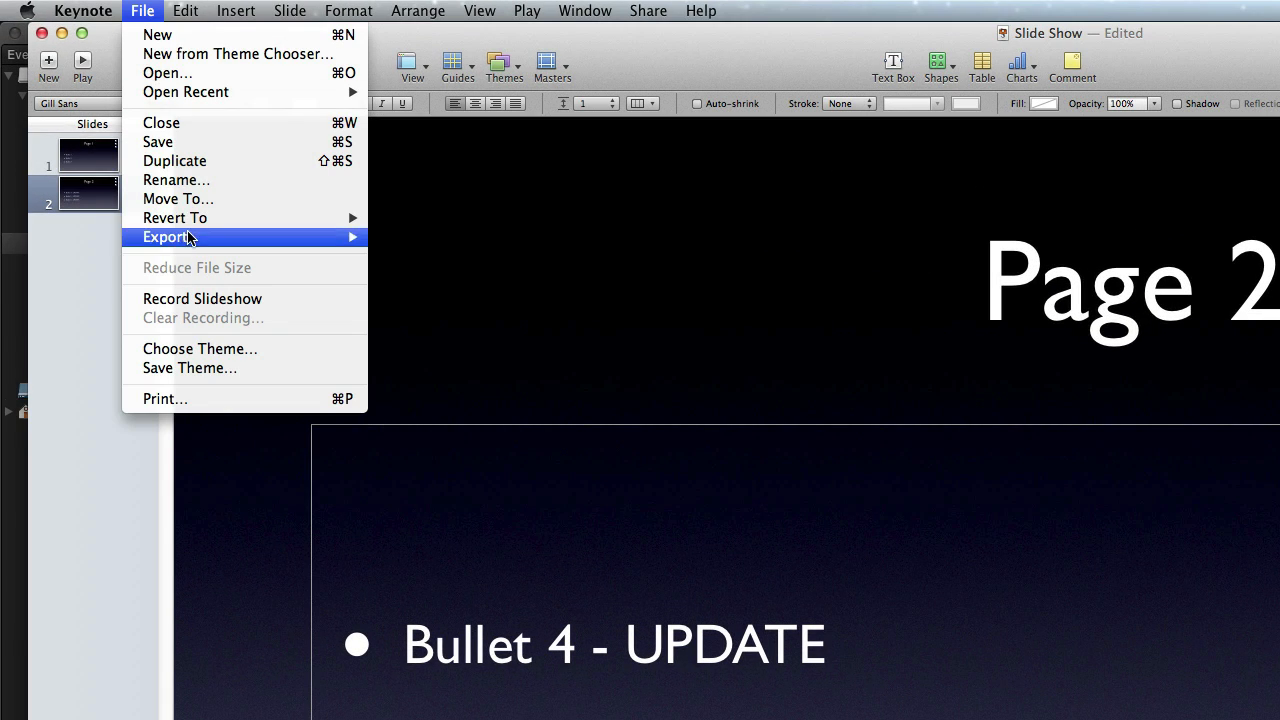
{"action": "mouse_move", "coordinate": [191, 240]}
{"action": "left_click", "coordinate": [434, 294]}
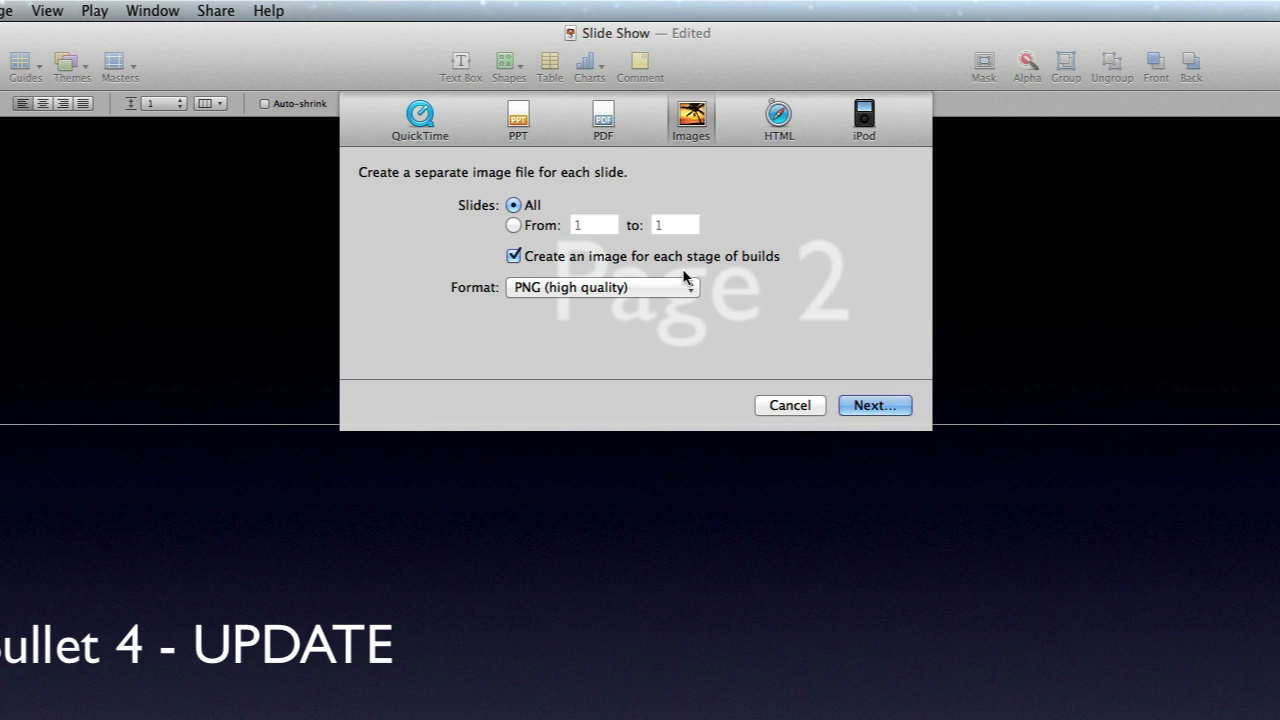
{"action": "left_click", "coordinate": [848, 407]}
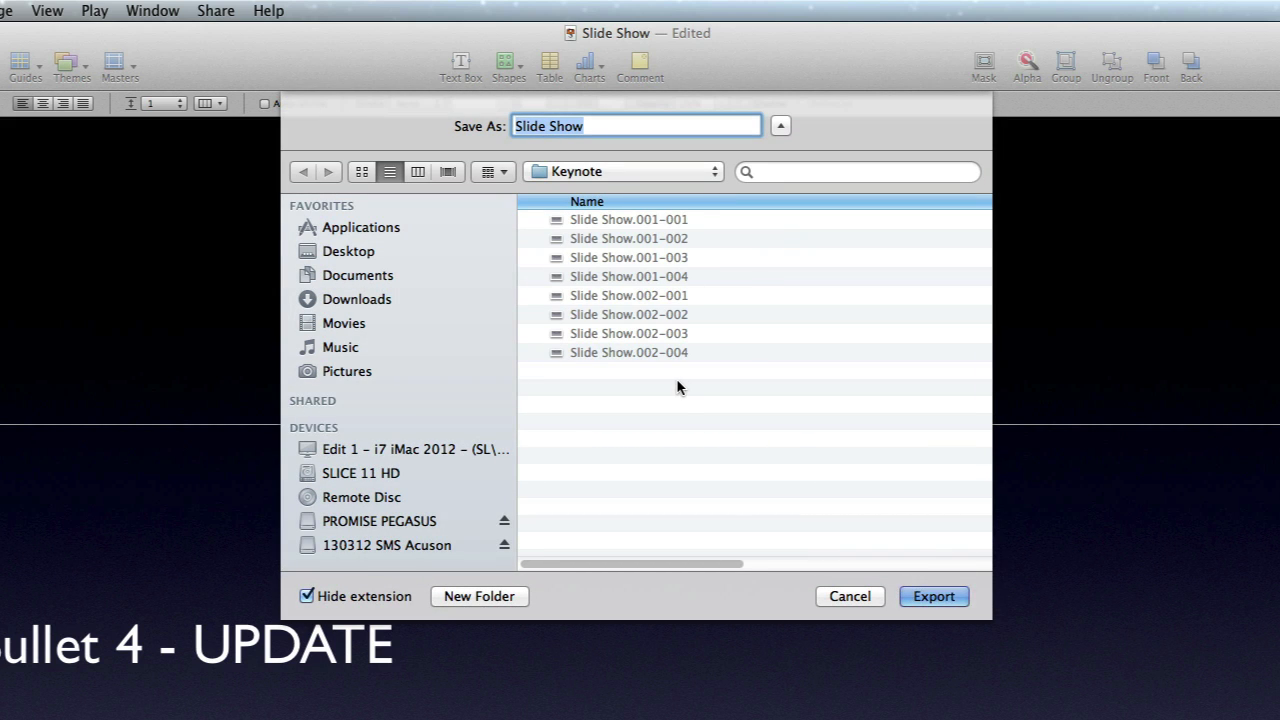
{"action": "left_click", "coordinate": [926, 598]}
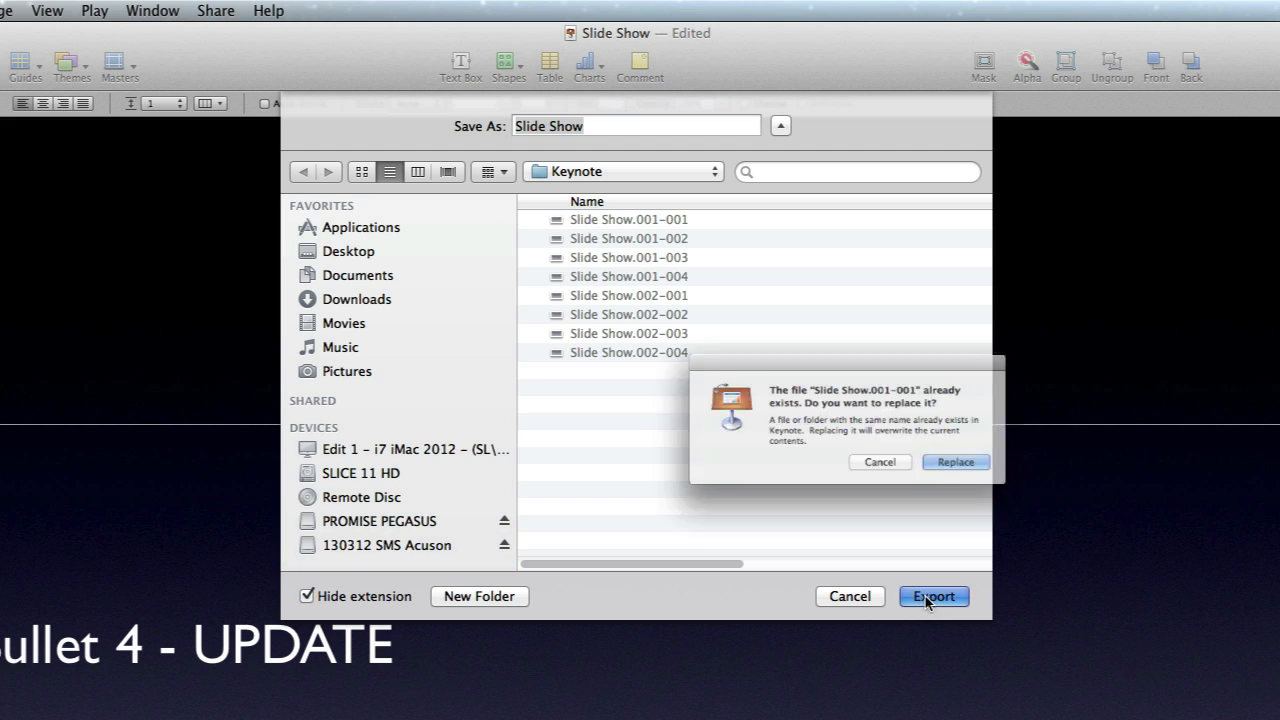
{"action": "left_click", "coordinate": [1000, 477]}
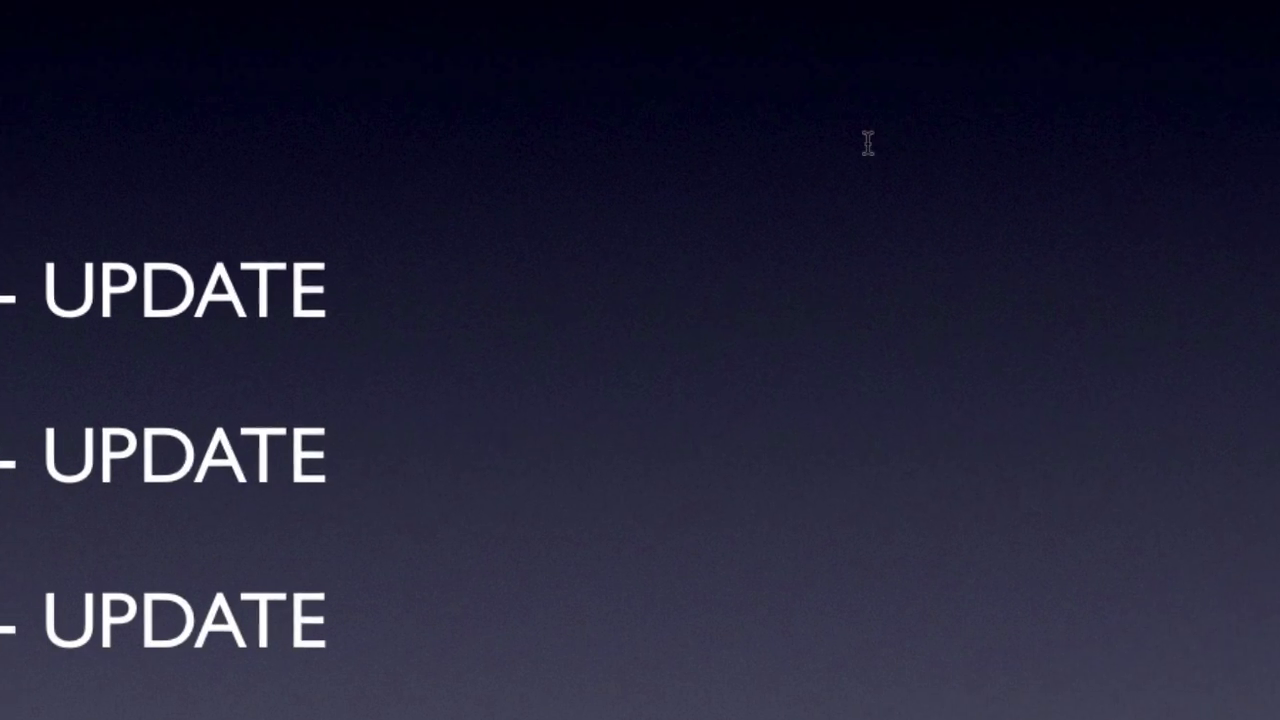
- Switch to Final Cut Pro and play back the Page 2 storyline to check the re-exported slide images
{"action": "key", "text": "super+Tab"}
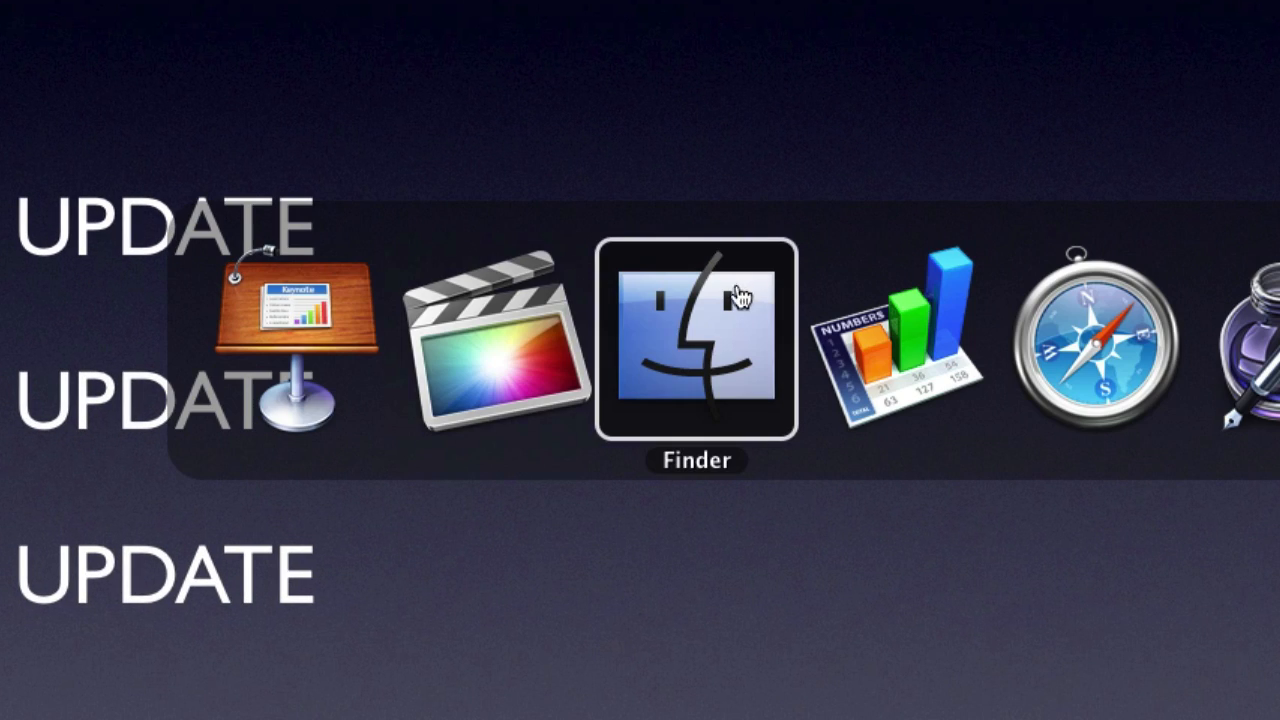
{"action": "left_click", "coordinate": [487, 356]}
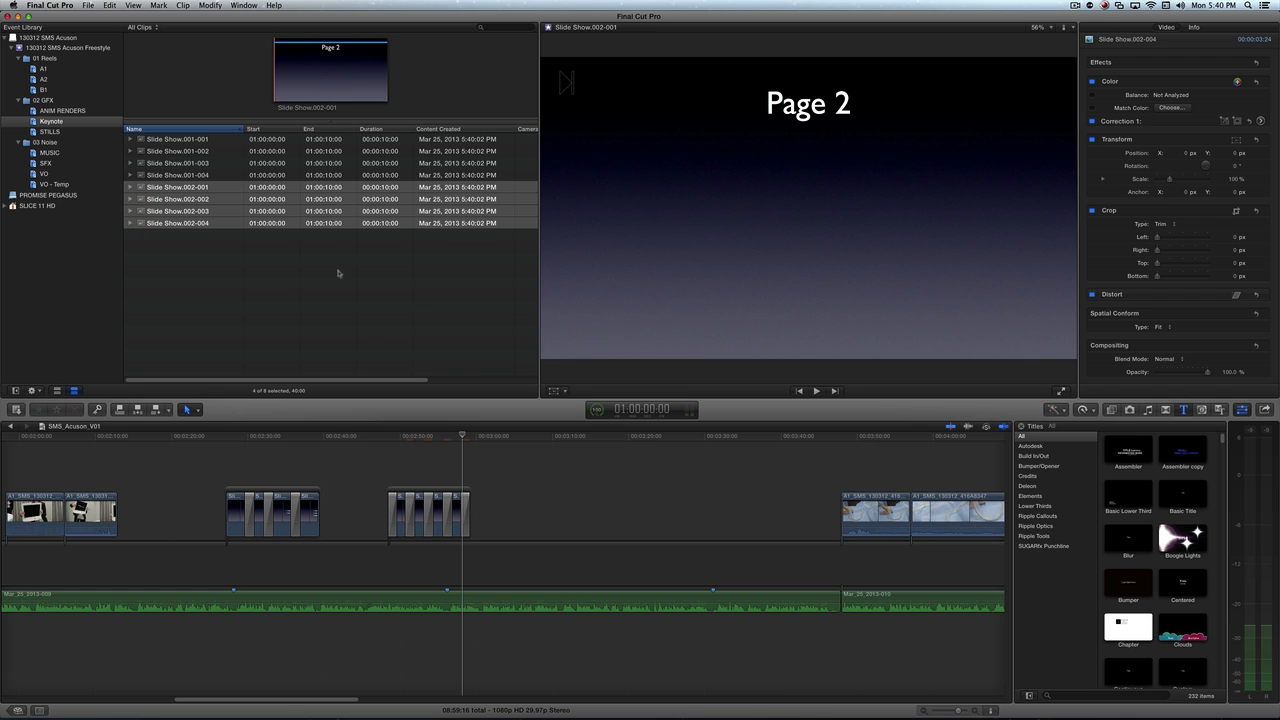
{"action": "left_click", "coordinate": [338, 274]}
{"action": "left_click", "coordinate": [349, 445]}
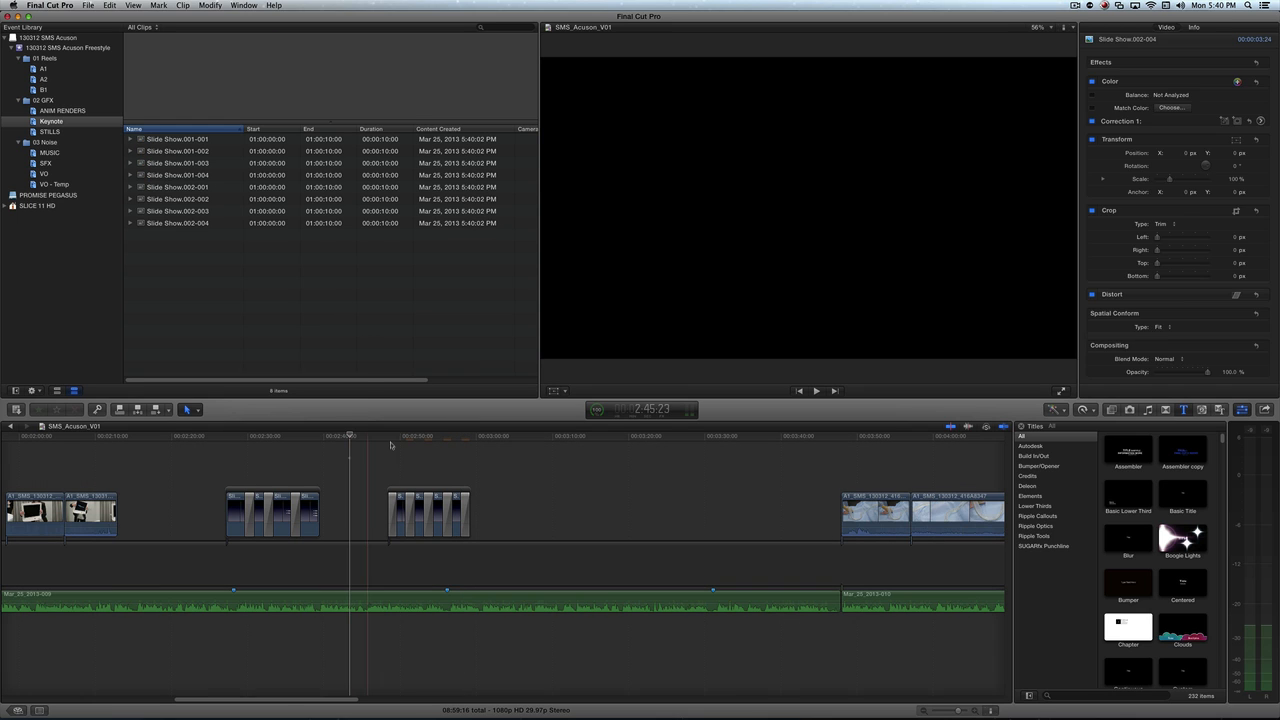
{"action": "left_click", "coordinate": [390, 444]}
{"action": "key", "text": "space"}
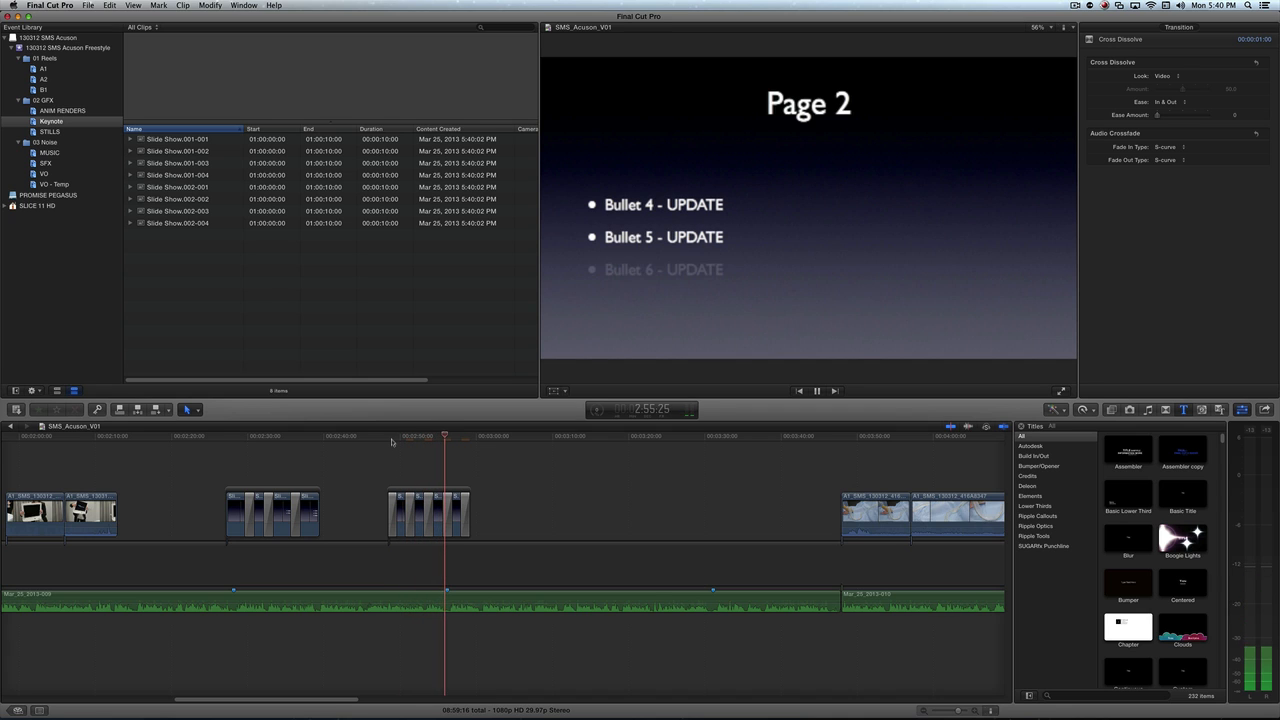
{"action": "key", "text": "space"}
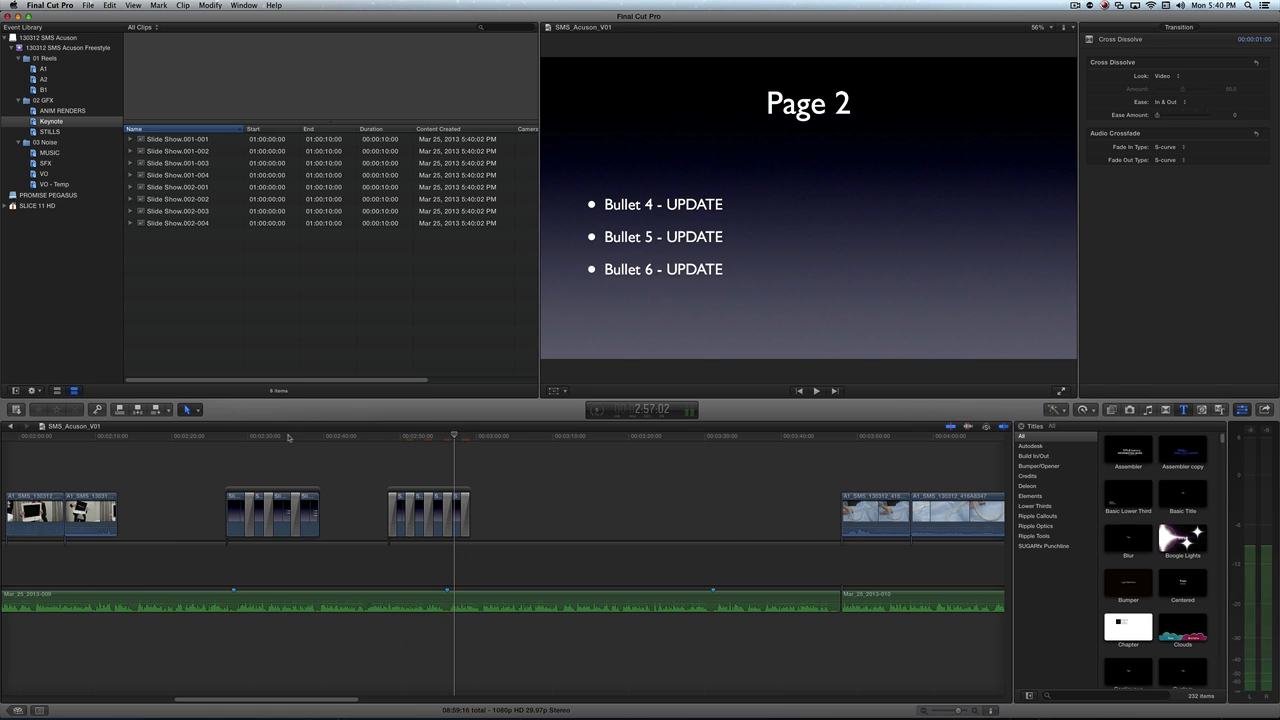
- Move the playhead to the Page 1 storyline and switch back to the Slide Show presentation in Keynote
{"action": "left_click", "coordinate": [288, 437]}
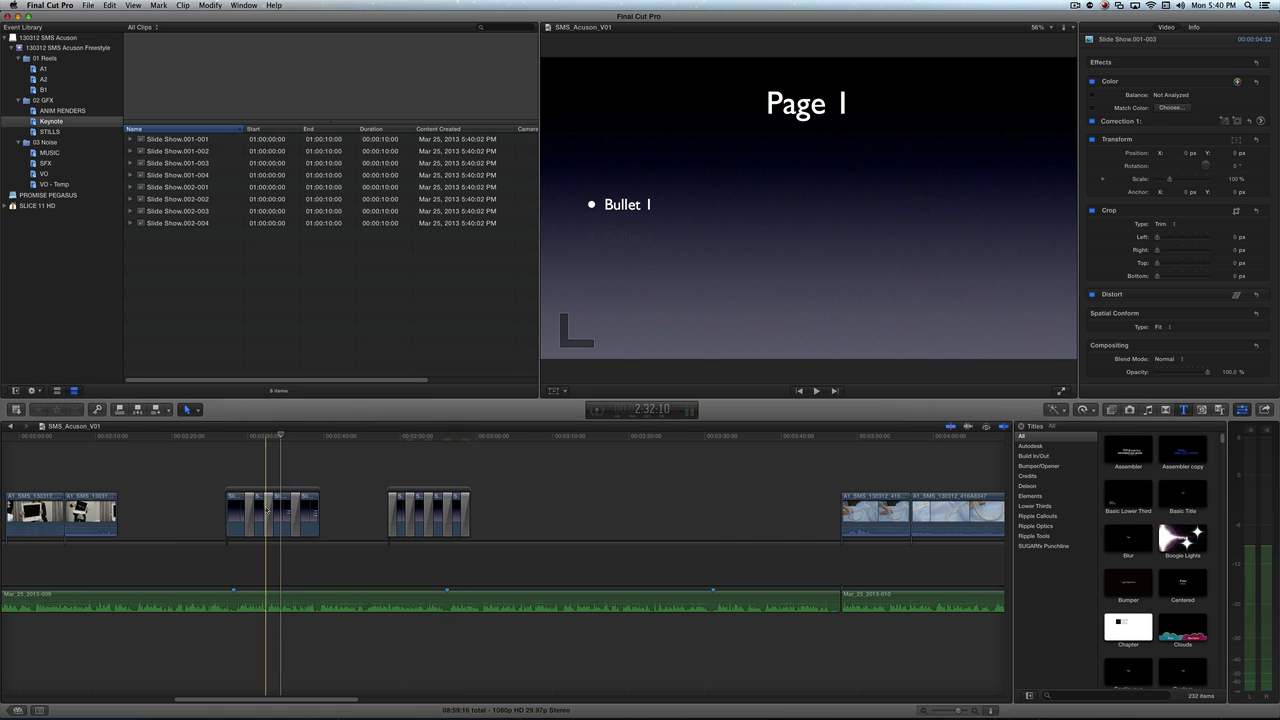
{"action": "key", "text": "super+Tab"}
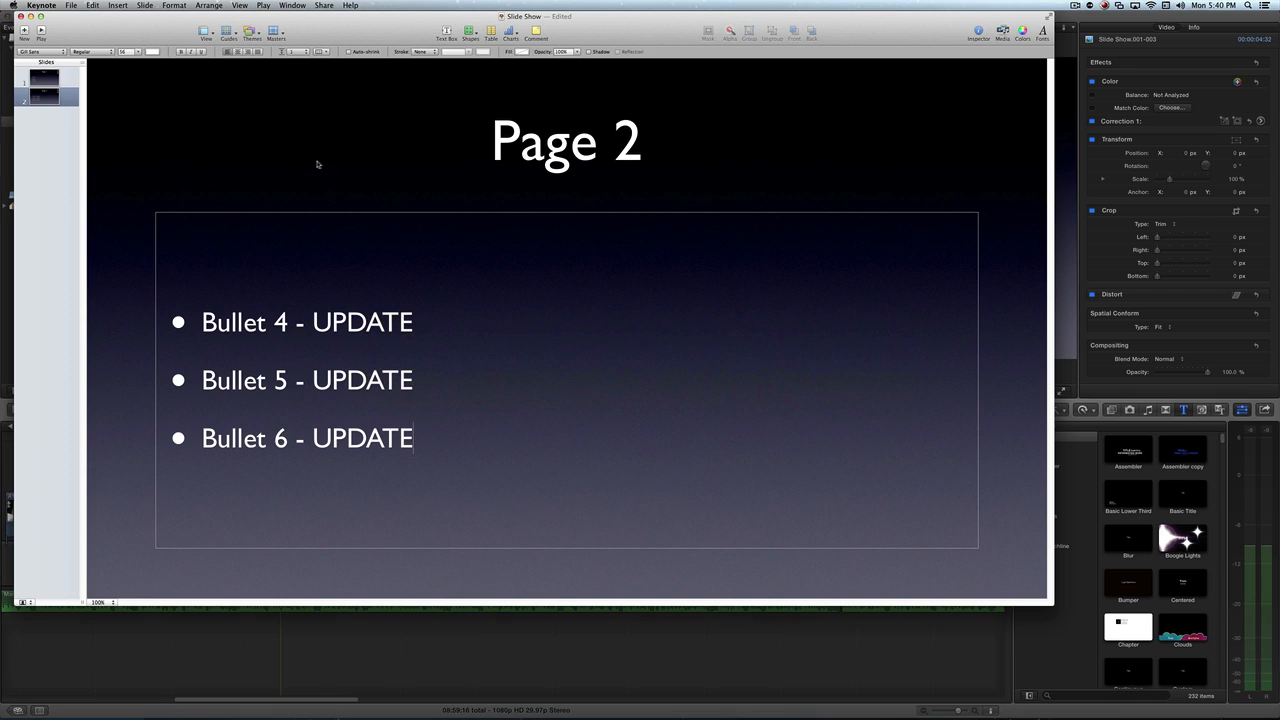